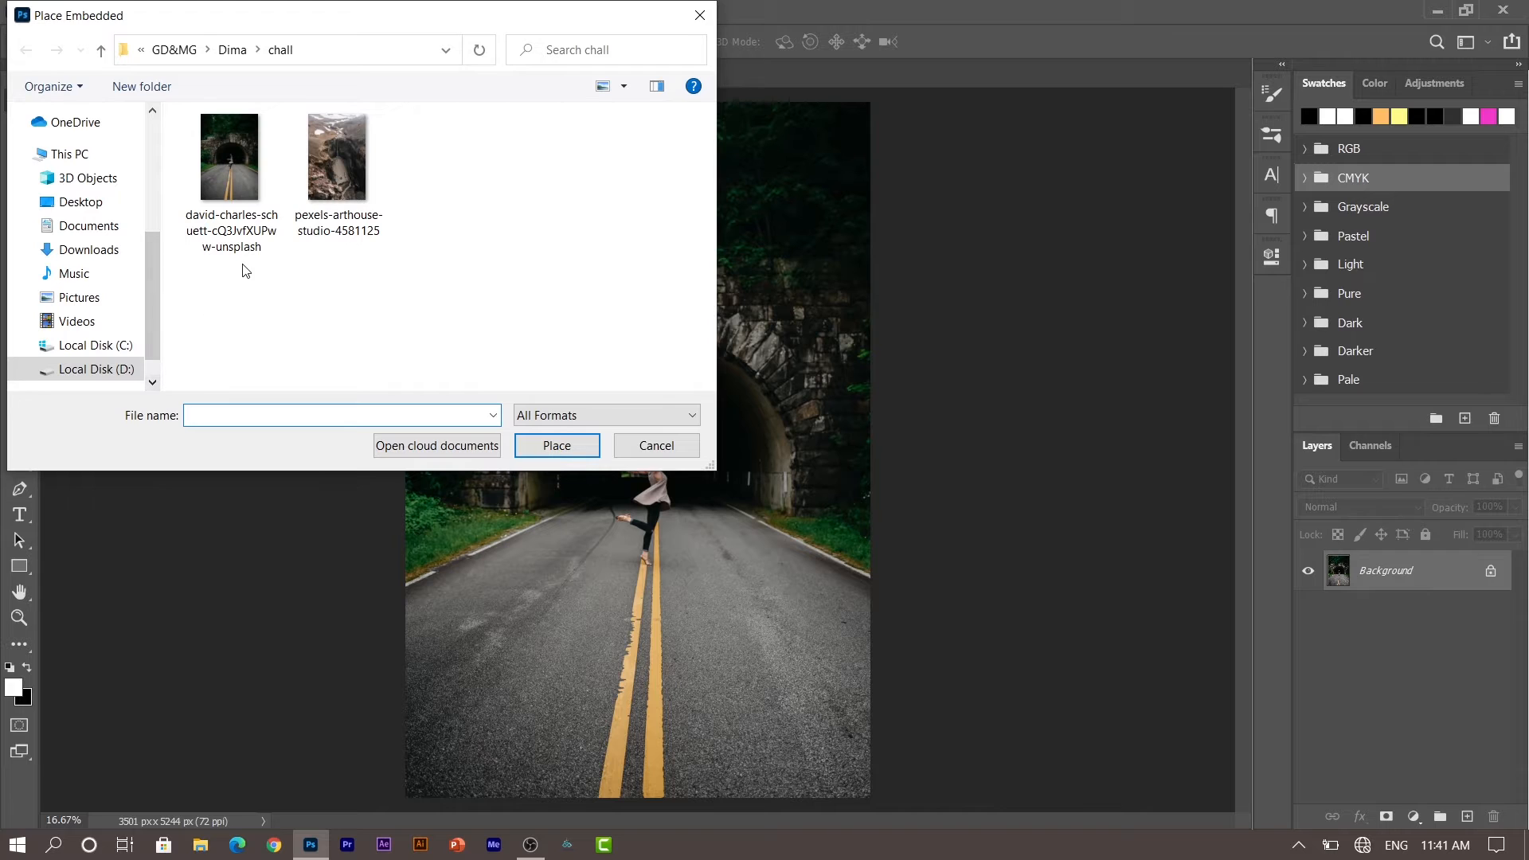
- Embed pexels-arthouse-studio-4581125, align it over the lower road at 36% opacity, and restore its opacity to 100%
left_click(342, 195)
left_click(555, 448)
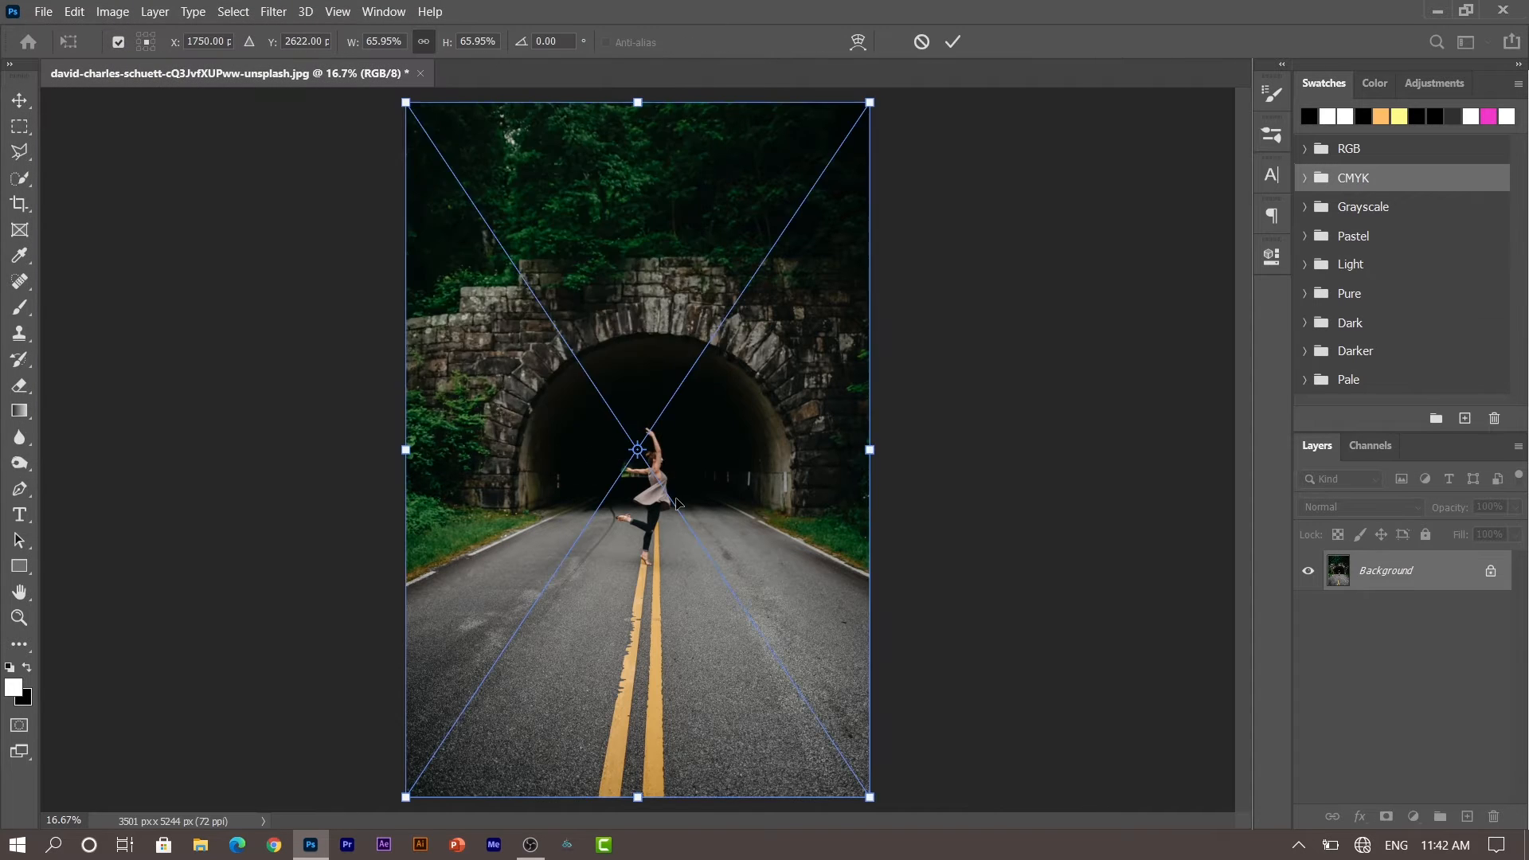
left_click_drag(734, 485, 823, 664)
left_click_drag(1455, 506, 1423, 514)
left_click_drag(779, 628, 790, 653)
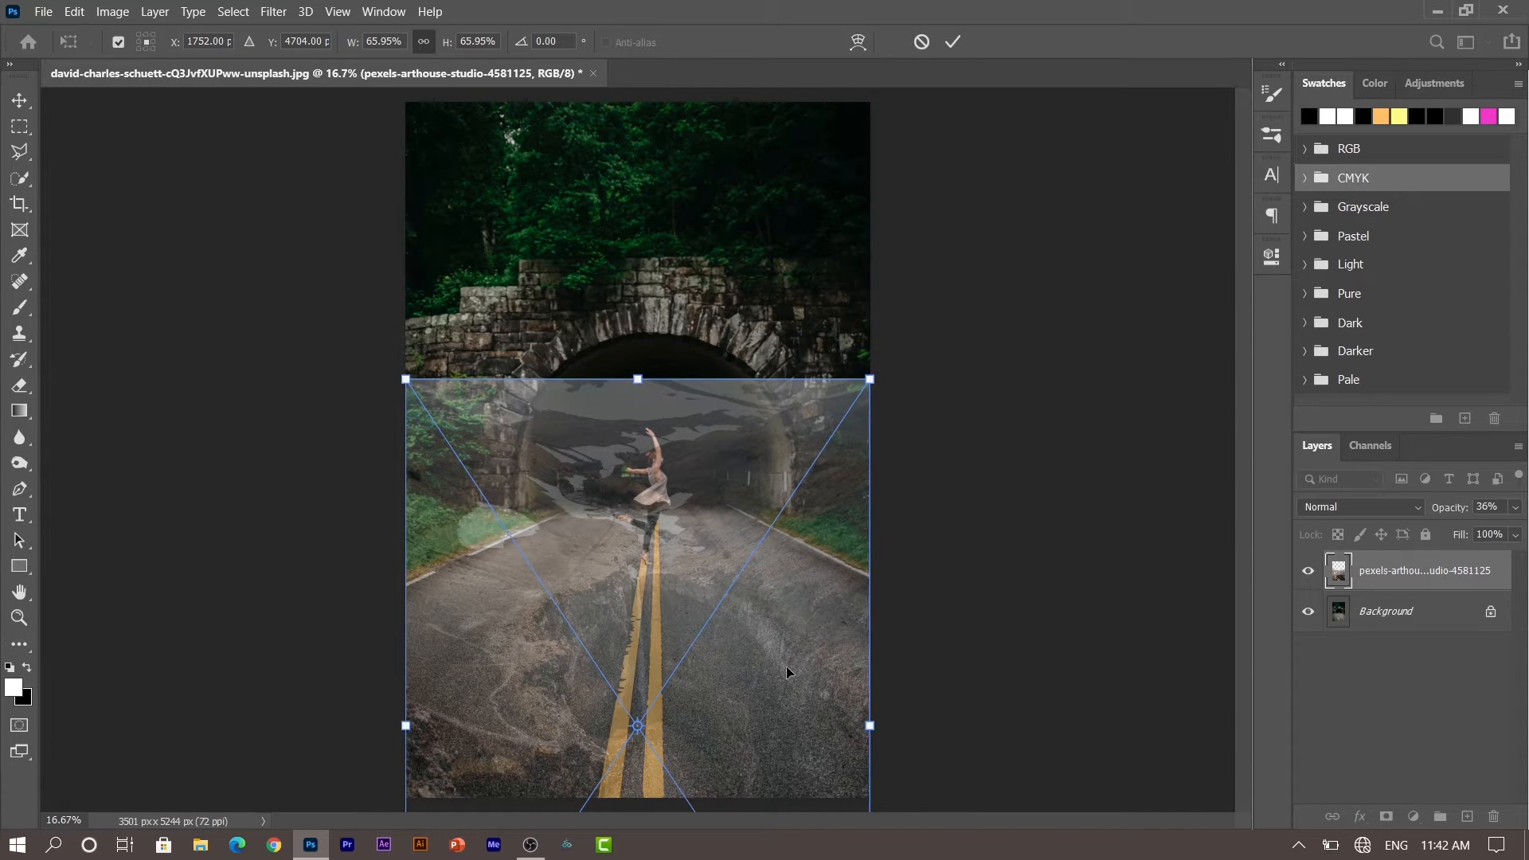
key("Return")
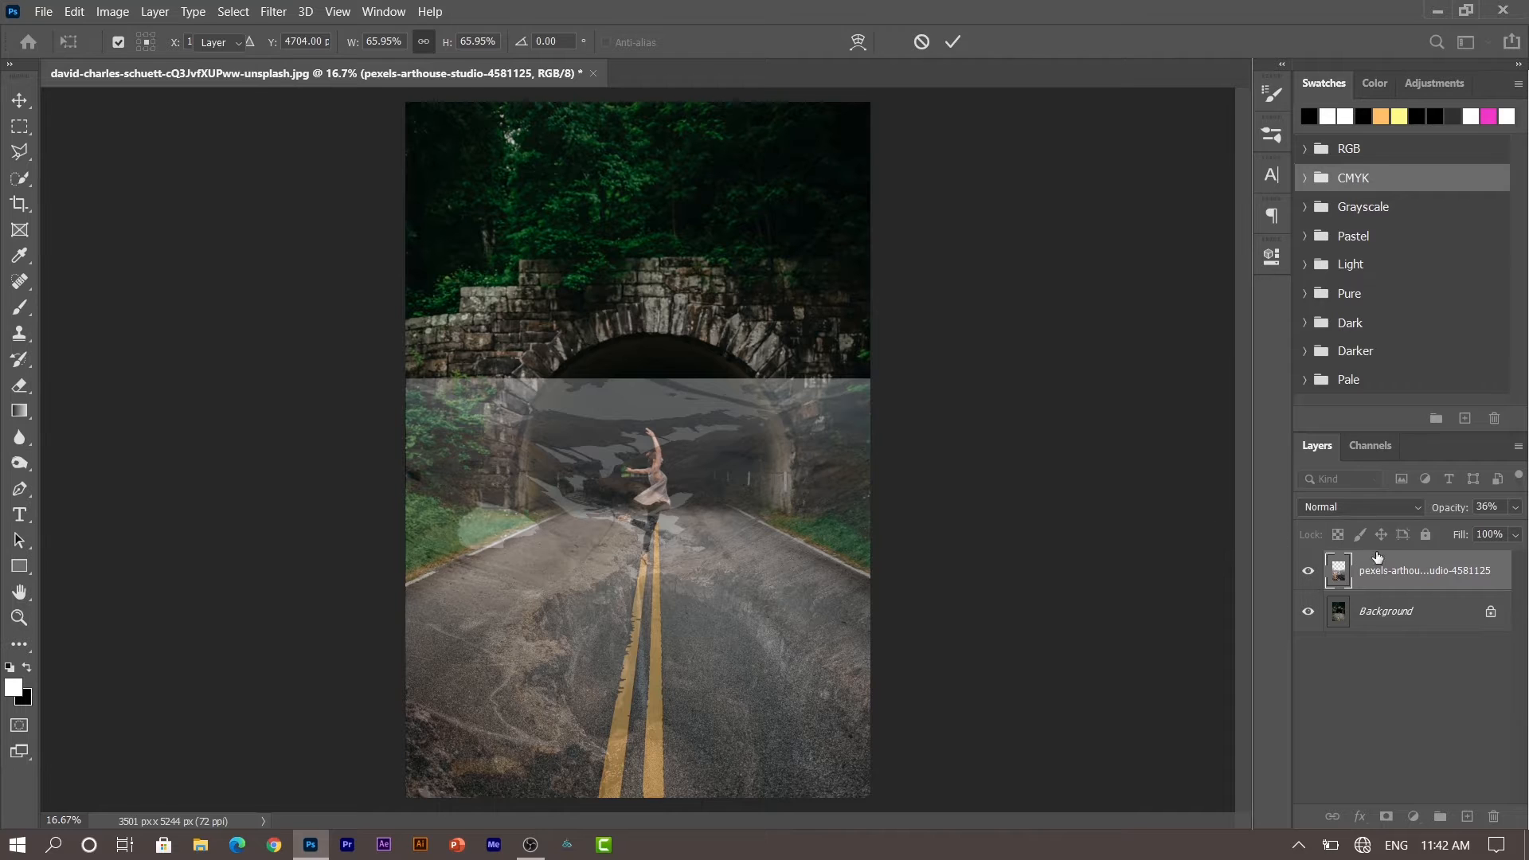
left_click_drag(1448, 508, 1524, 490)
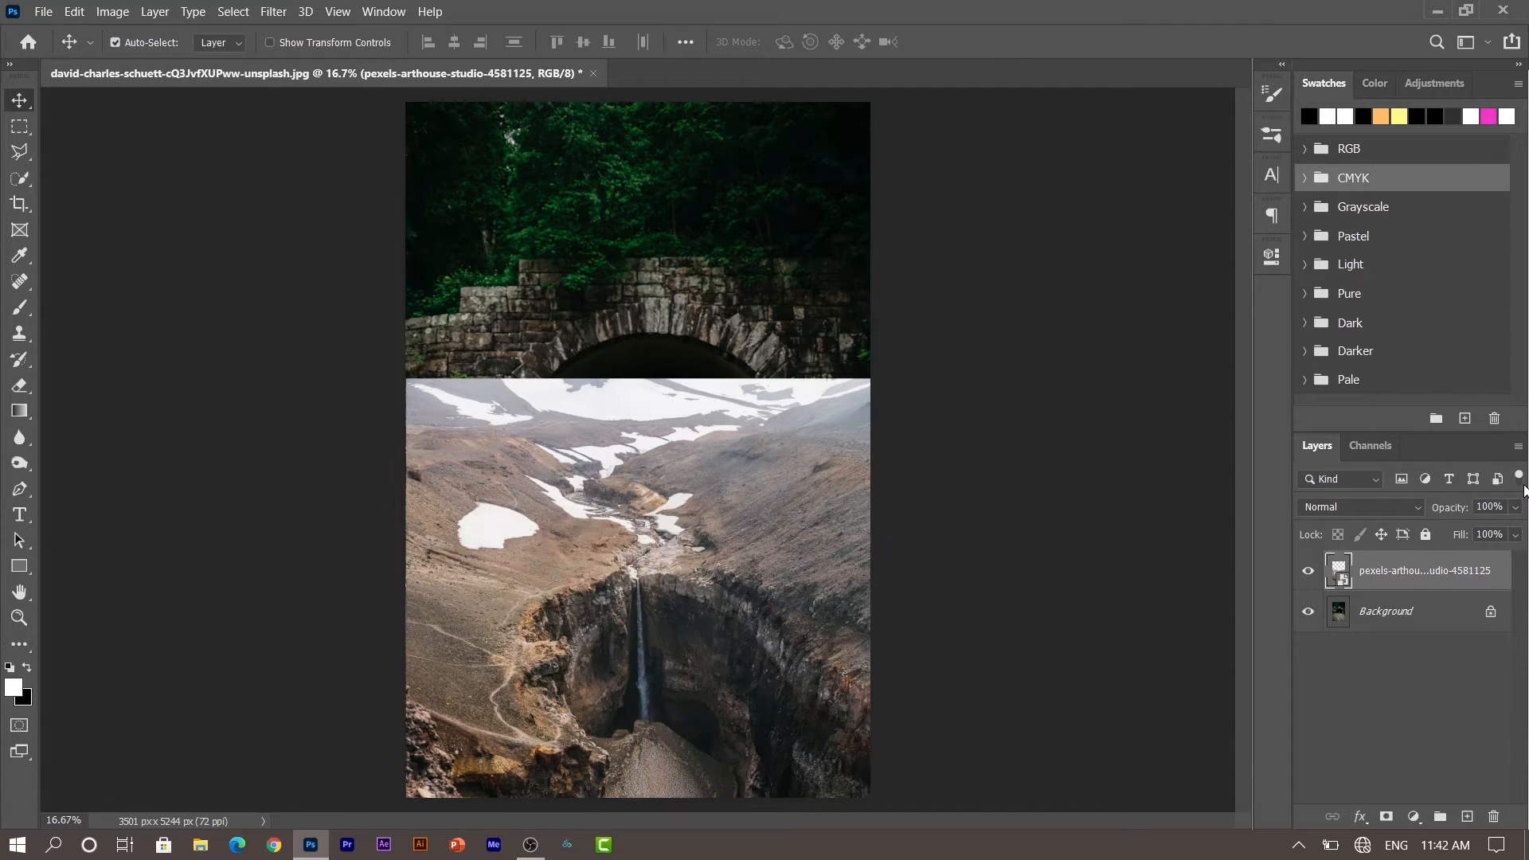
- Add a layer mask to the canyon image and paint black with an 800 px brush to reveal the tunnel, dancer and road around the hole
left_click(1387, 816)
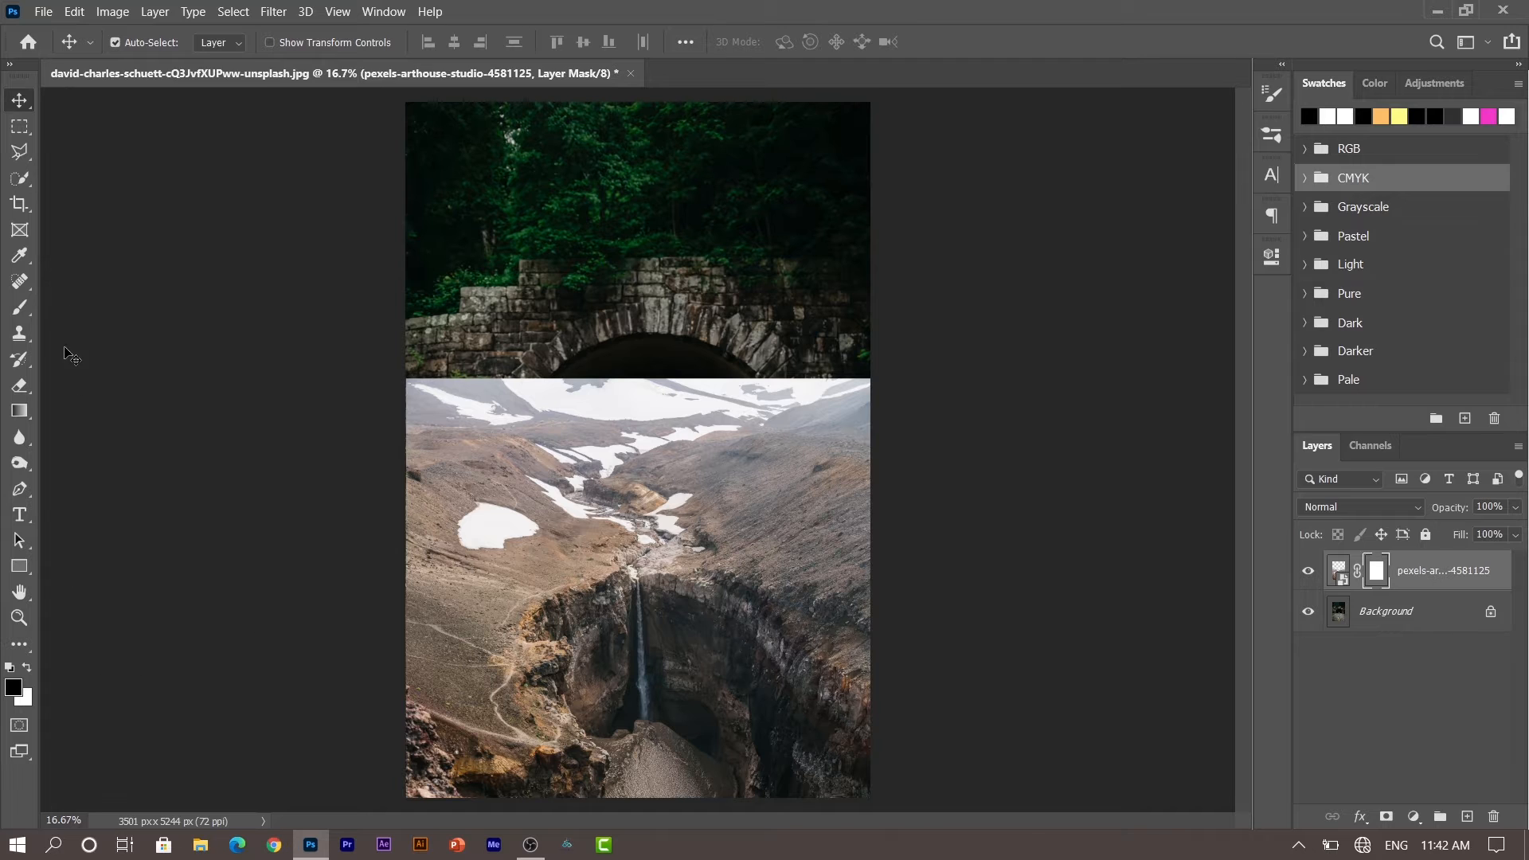
left_click(14, 309)
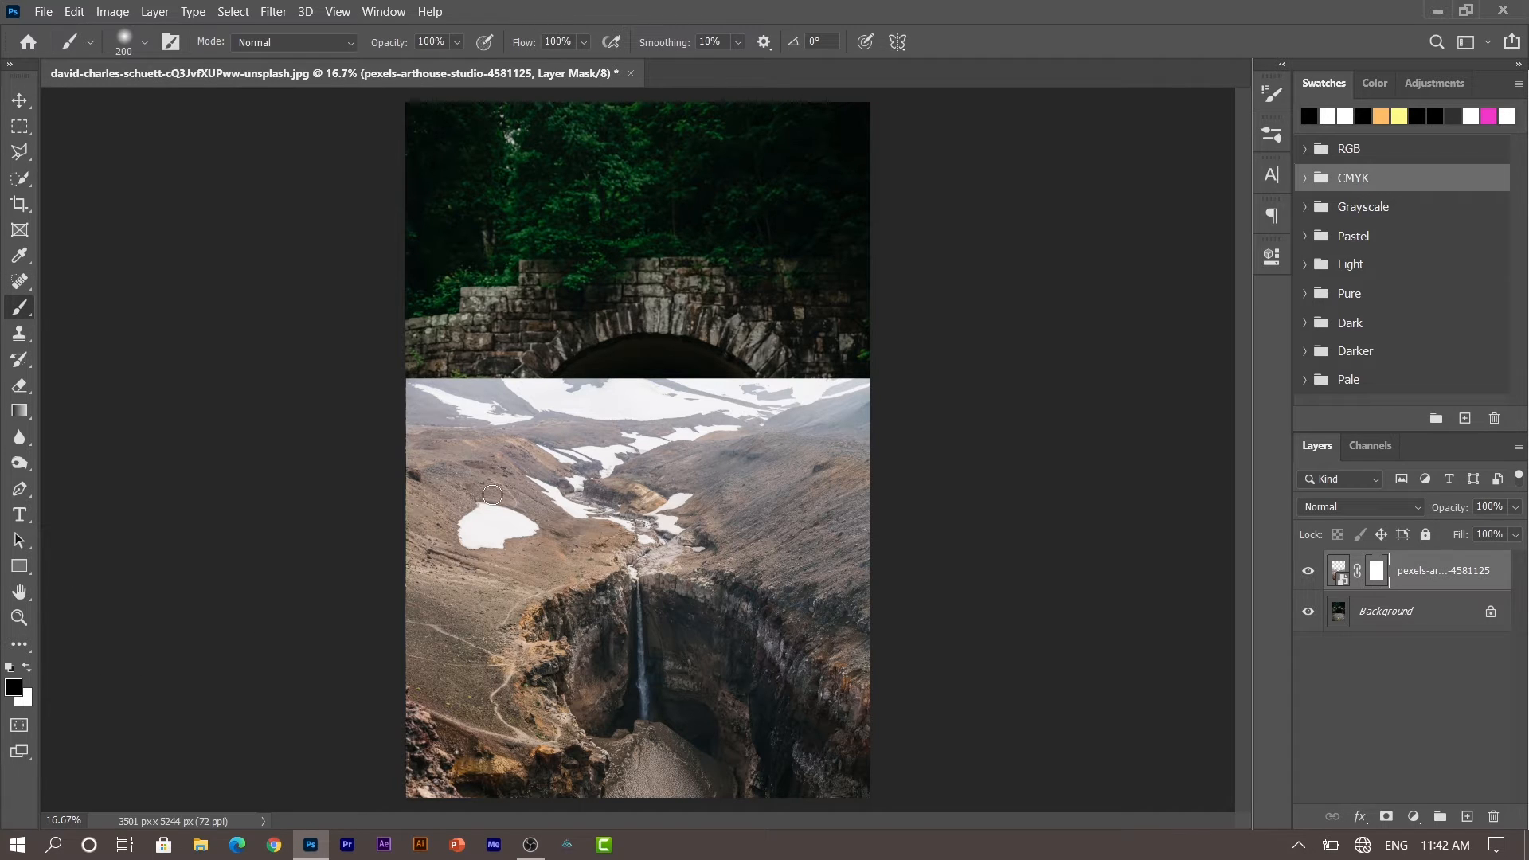
key("bracketright")
key("bracketright")
key("bracketright")
key("bracketright")
key("bracketright")
key("bracketright")
key("bracketright")
mouse_move(509, 375)
left_mouse_down()
mouse_move(405, 481)
mouse_move(425, 393)
mouse_move(627, 378)
mouse_move(429, 438)
mouse_move(720, 411)
mouse_move(867, 466)
mouse_move(675, 400)
mouse_move(979, 376)
mouse_move(781, 380)
mouse_move(853, 438)
mouse_move(898, 514)
mouse_move(655, 451)
mouse_move(661, 463)
mouse_move(416, 508)
mouse_move(391, 664)
mouse_move(453, 563)
mouse_move(748, 430)
mouse_move(877, 506)
mouse_move(932, 615)
mouse_move(735, 486)
mouse_move(529, 511)
mouse_move(572, 488)
mouse_move(789, 538)
mouse_move(593, 514)
left_mouse_up()
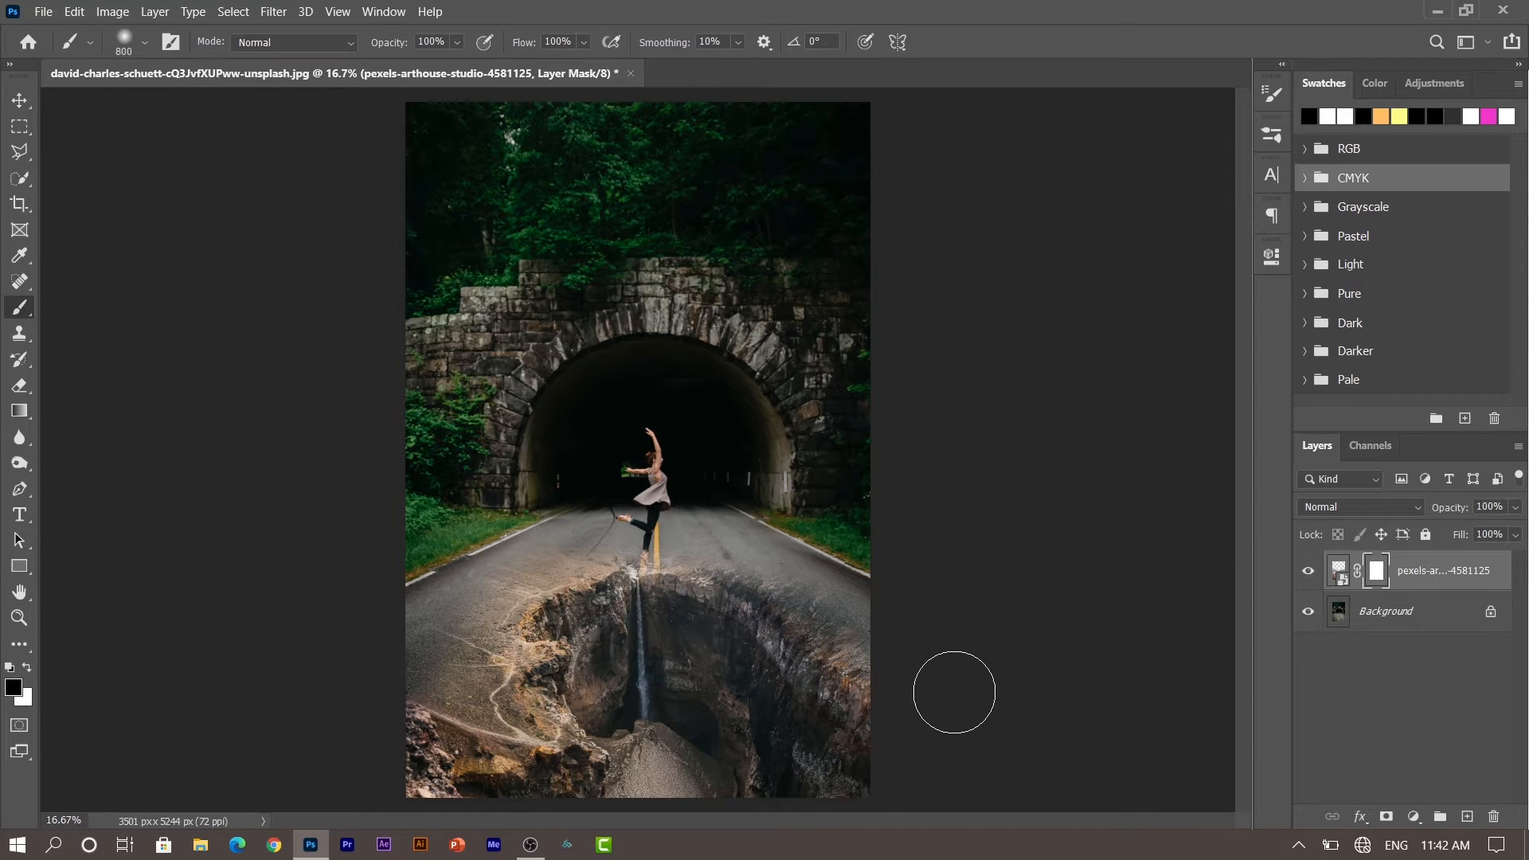
mouse_move(845, 588)
left_mouse_down()
mouse_move(768, 517)
mouse_move(845, 629)
mouse_move(815, 563)
mouse_move(727, 529)
left_mouse_up()
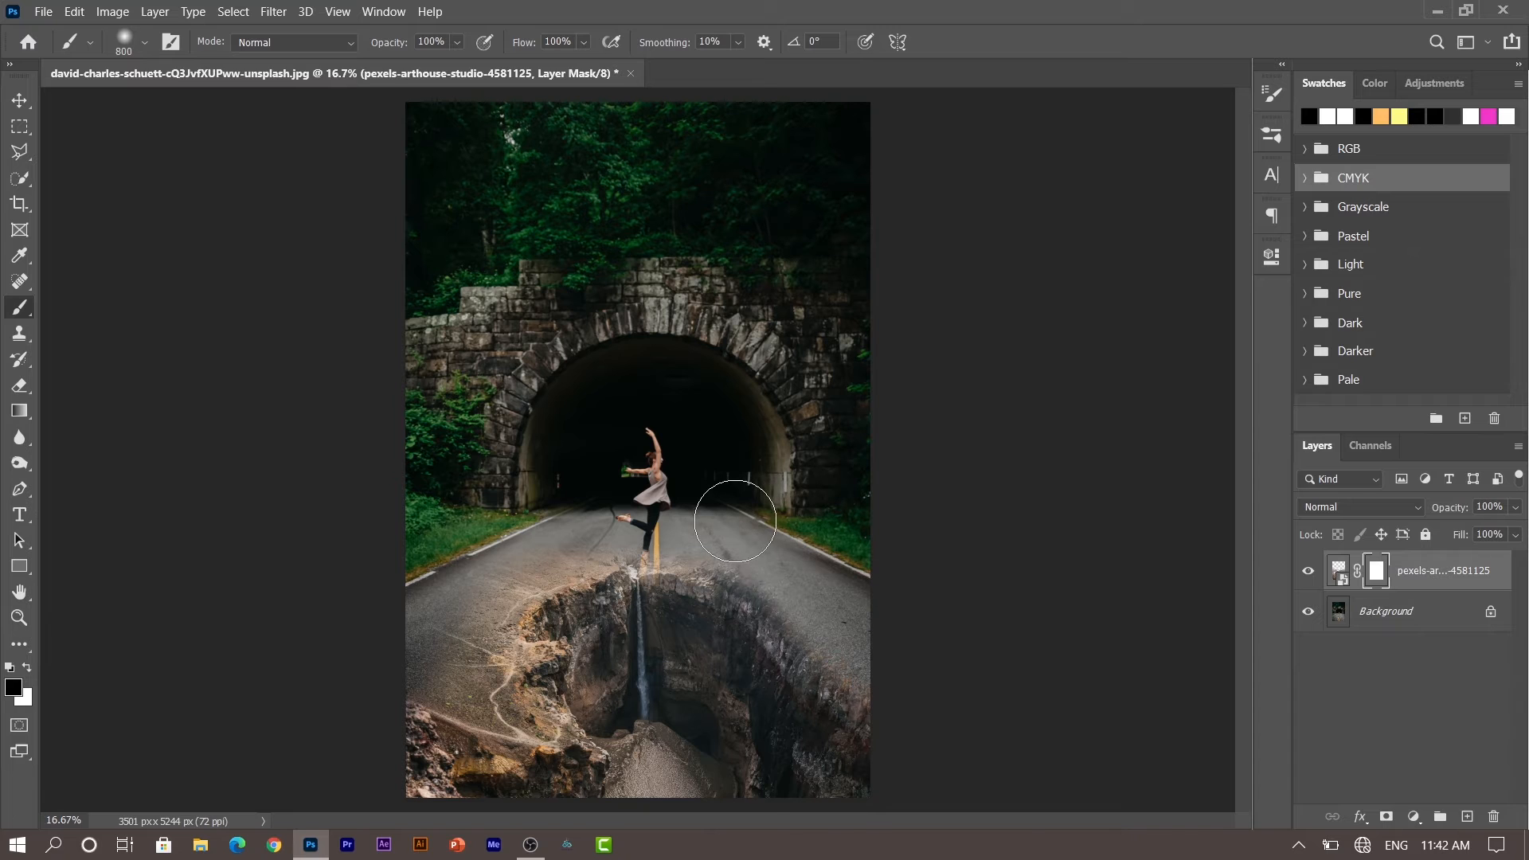
mouse_move(564, 521)
left_mouse_down()
mouse_move(472, 580)
mouse_move(444, 648)
mouse_move(574, 508)
mouse_move(619, 505)
left_mouse_up()
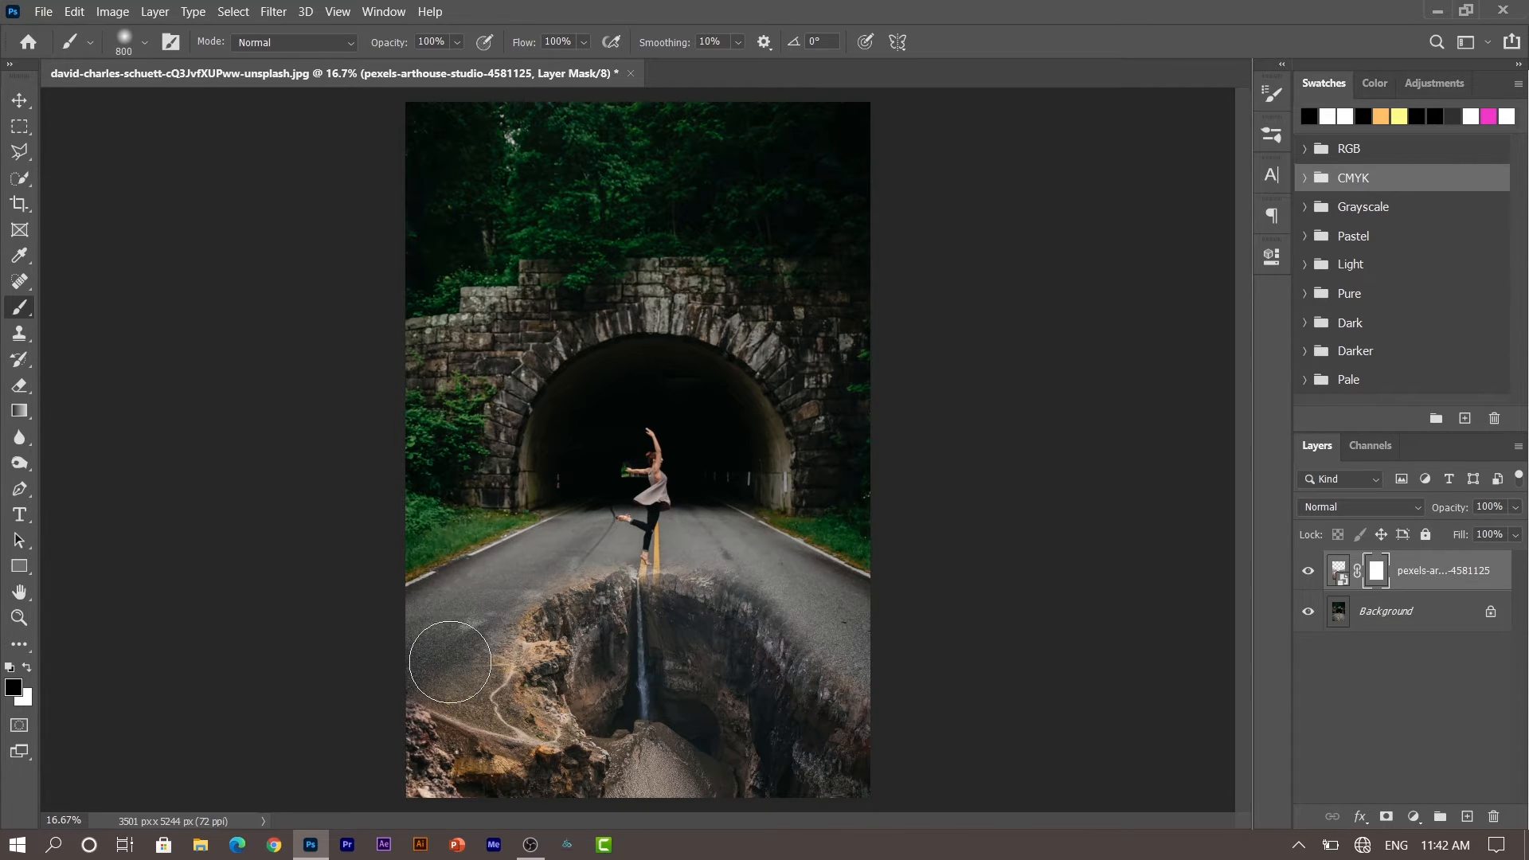
- Mask out the canyon ground and footpath west of the hole with a 400 px black brush, revealing the asphalt
key("bracketleft")
key("bracketleft")
key("bracketleft")
key("bracketleft")
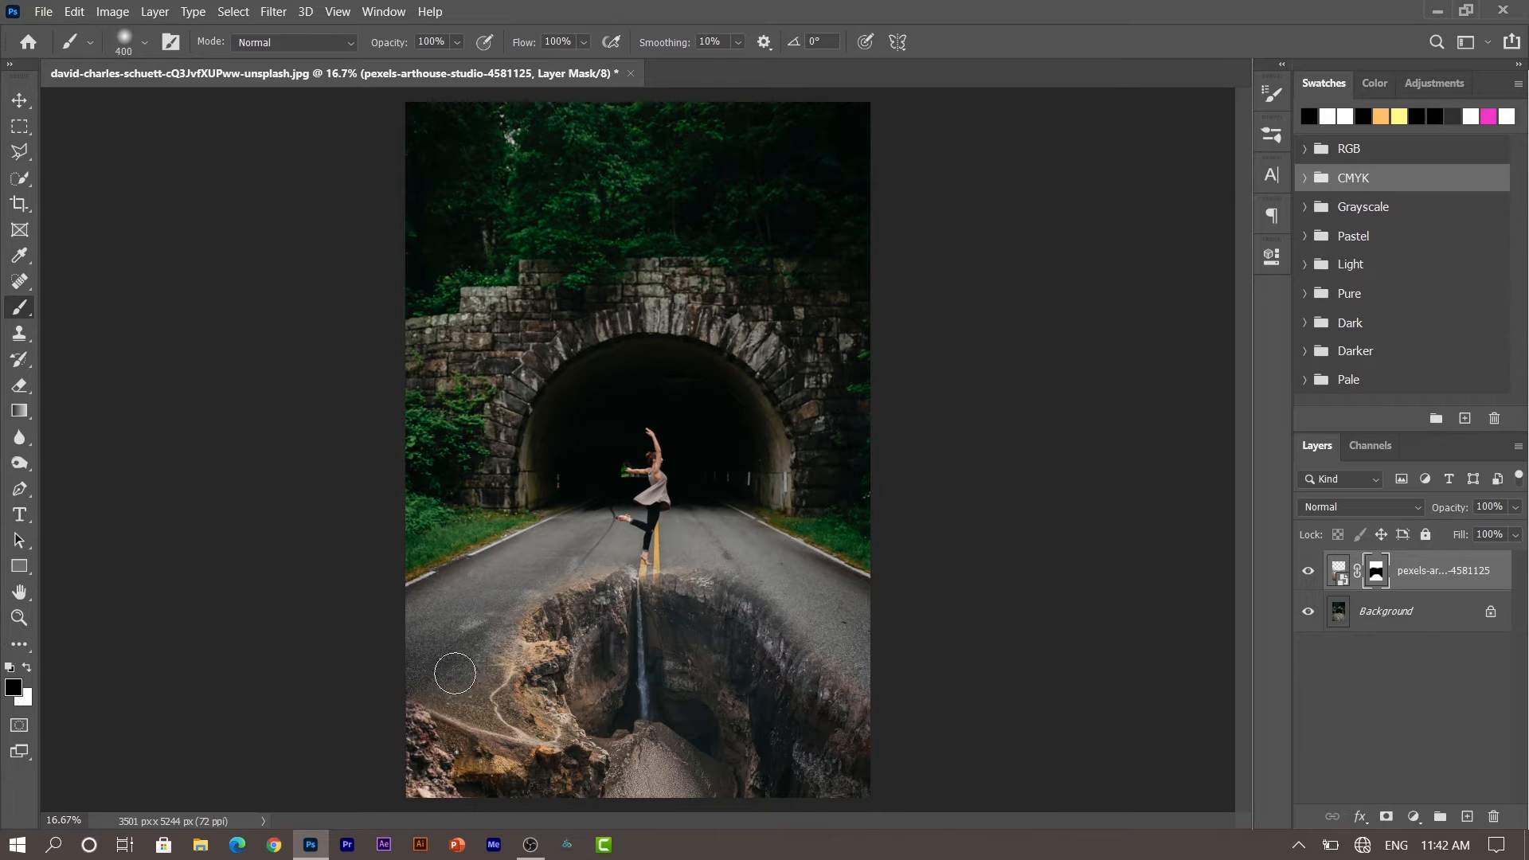
mouse_move(494, 715)
left_mouse_down()
mouse_move(444, 680)
mouse_move(494, 628)
mouse_move(477, 661)
mouse_move(497, 704)
mouse_move(460, 692)
left_mouse_up()
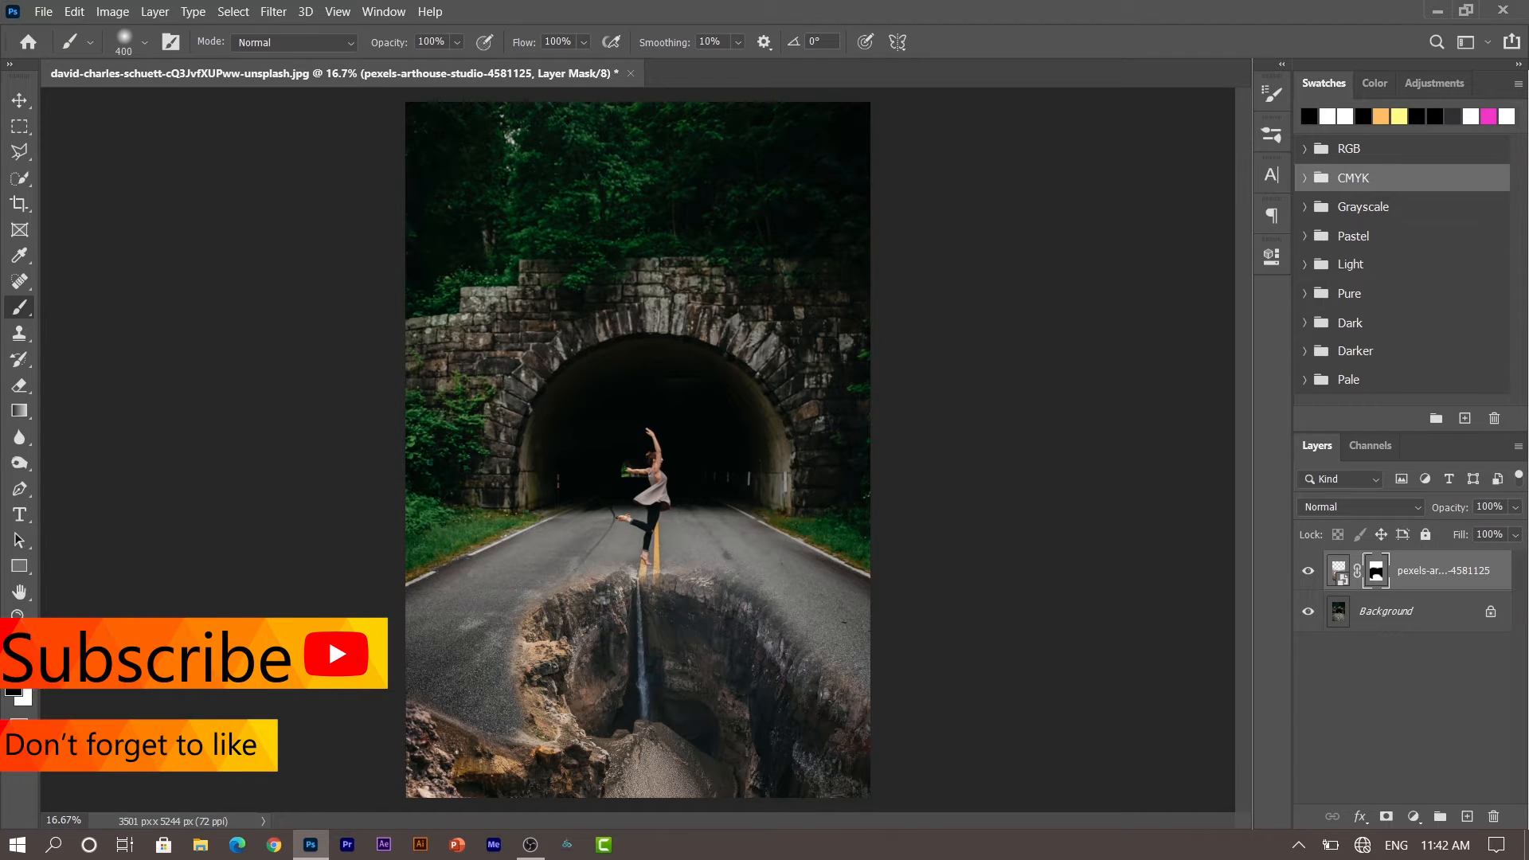
- Refine the mask by painting white on the rock rim below the dancer and black along the hole's outer edge
key("x")
mouse_move(682, 597)
left_mouse_down()
mouse_move(635, 592)
mouse_move(651, 598)
left_mouse_up()
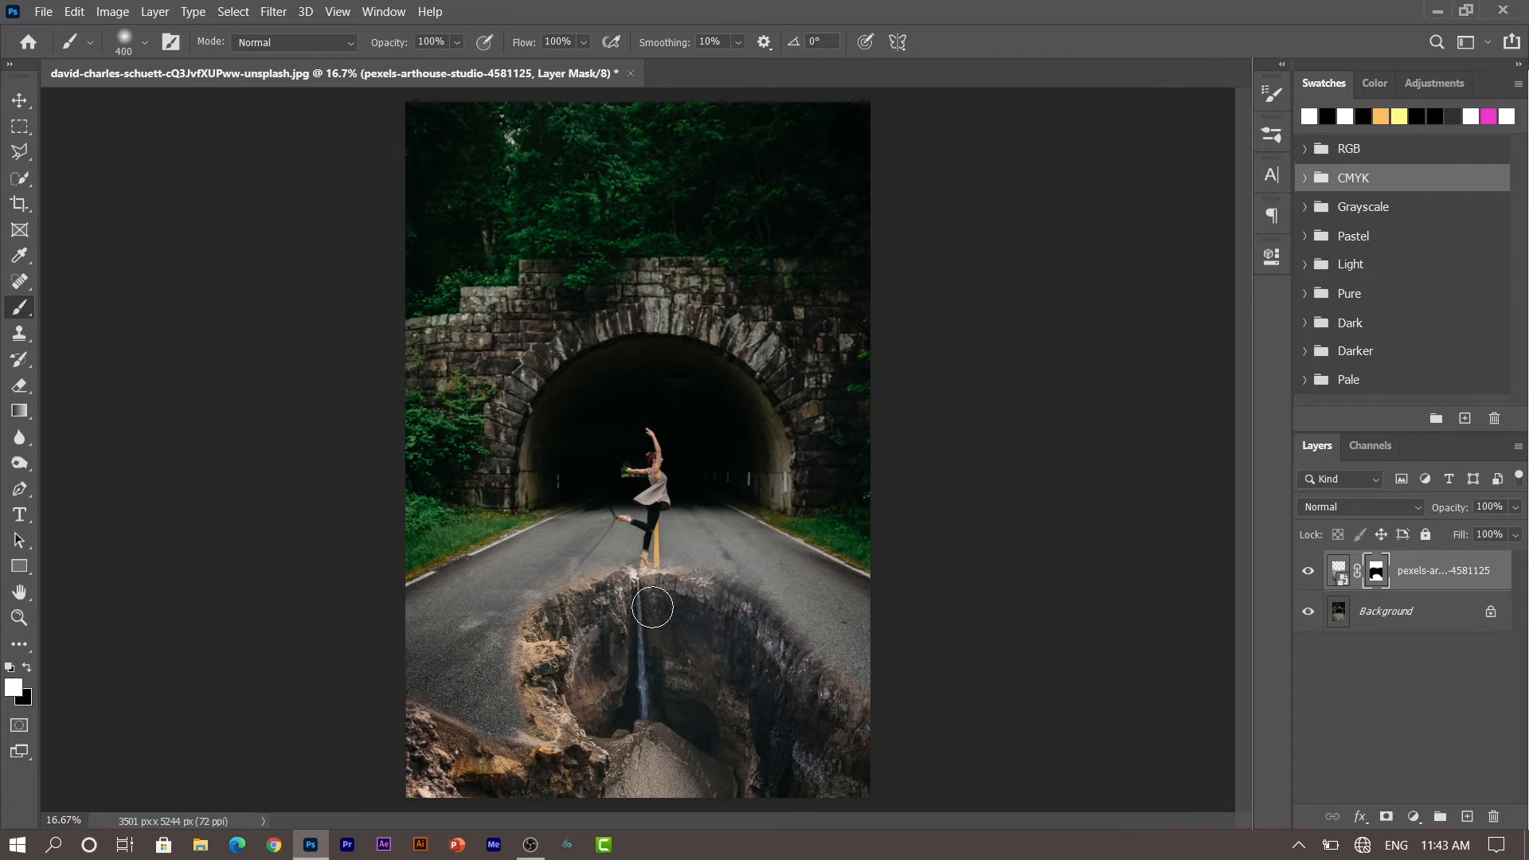
left_click(31, 670)
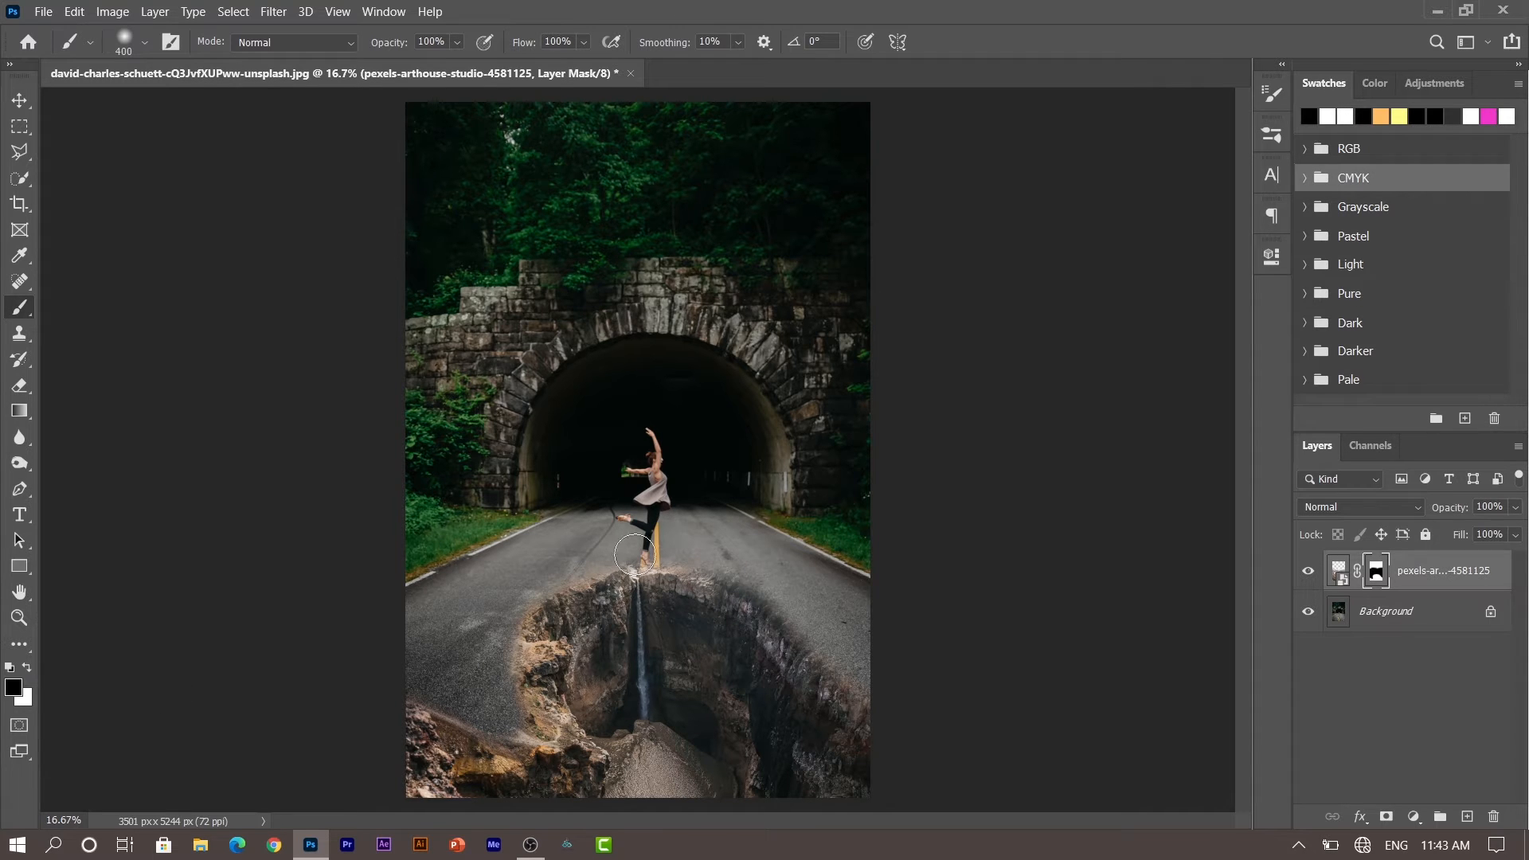
mouse_move(723, 555)
left_mouse_down()
mouse_move(624, 546)
mouse_move(540, 576)
mouse_move(520, 599)
mouse_move(501, 706)
left_mouse_up()
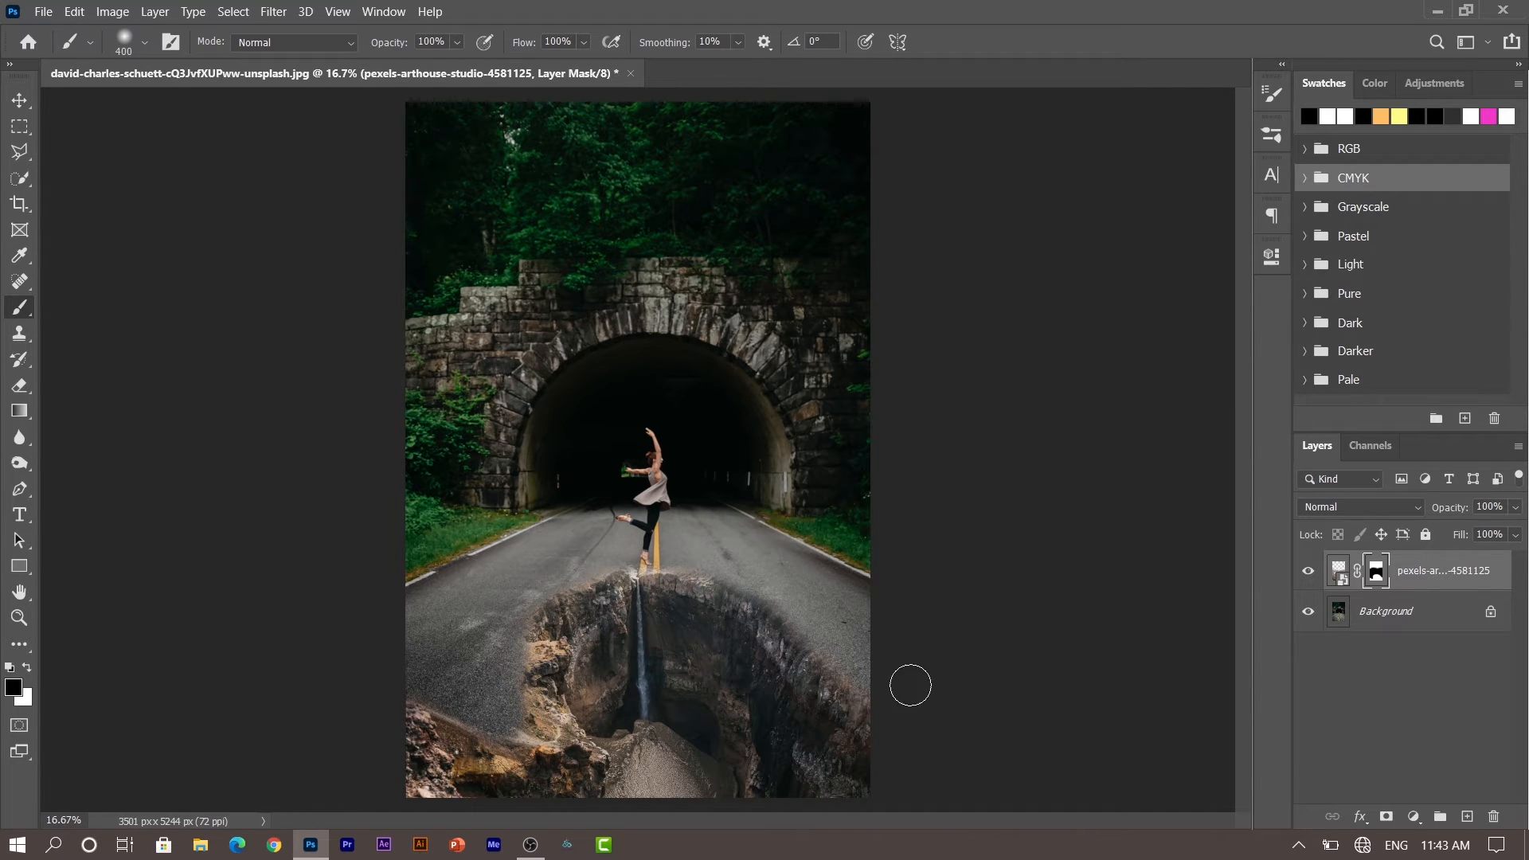
left_click(17, 100)
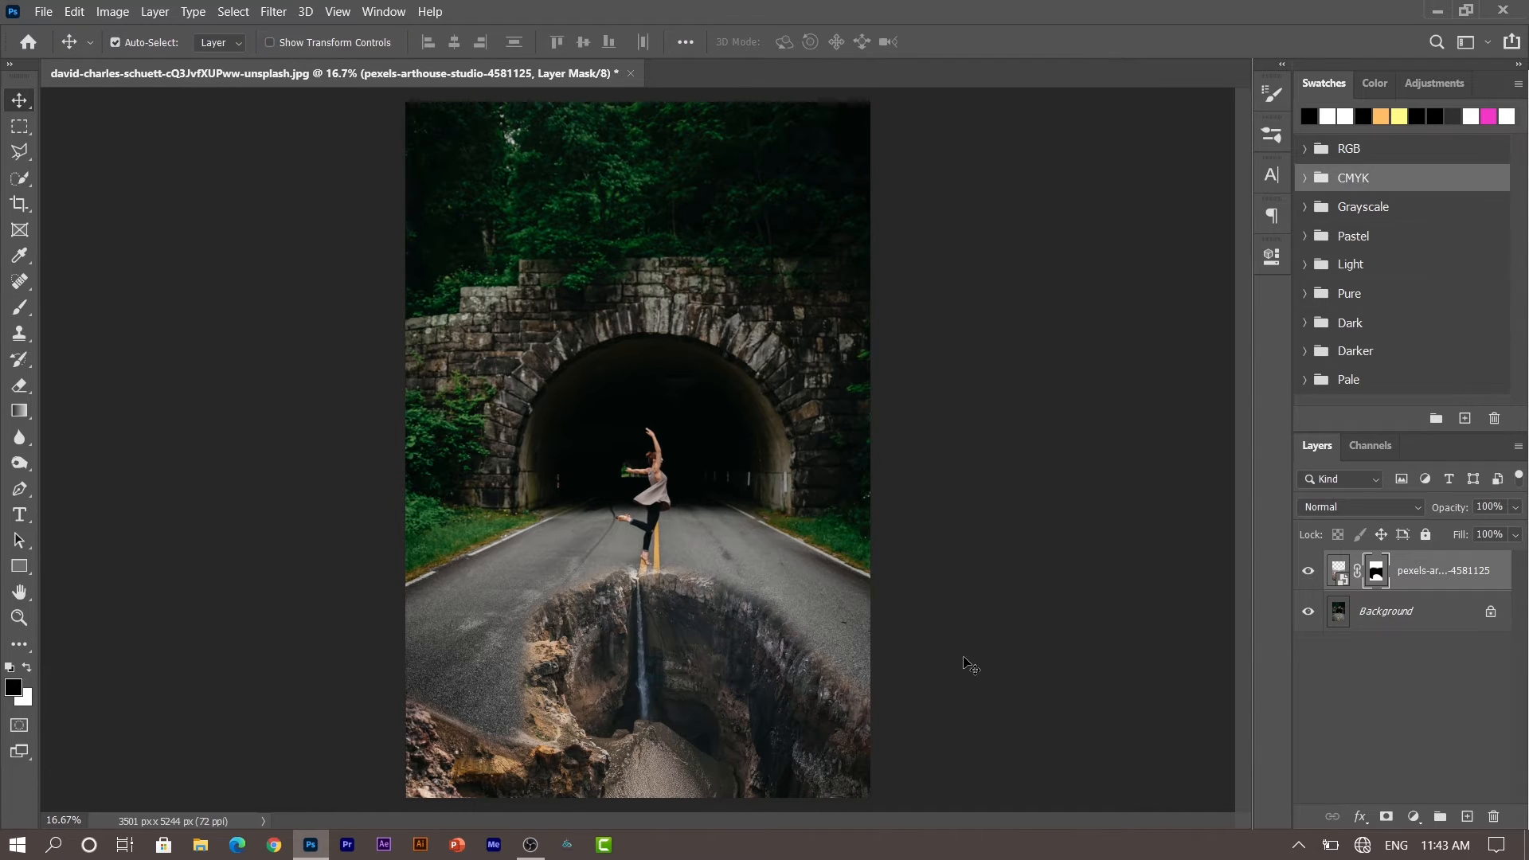
- Create a new empty layer above the canyon image and clip it to that image
key("x")
left_click(1466, 816)
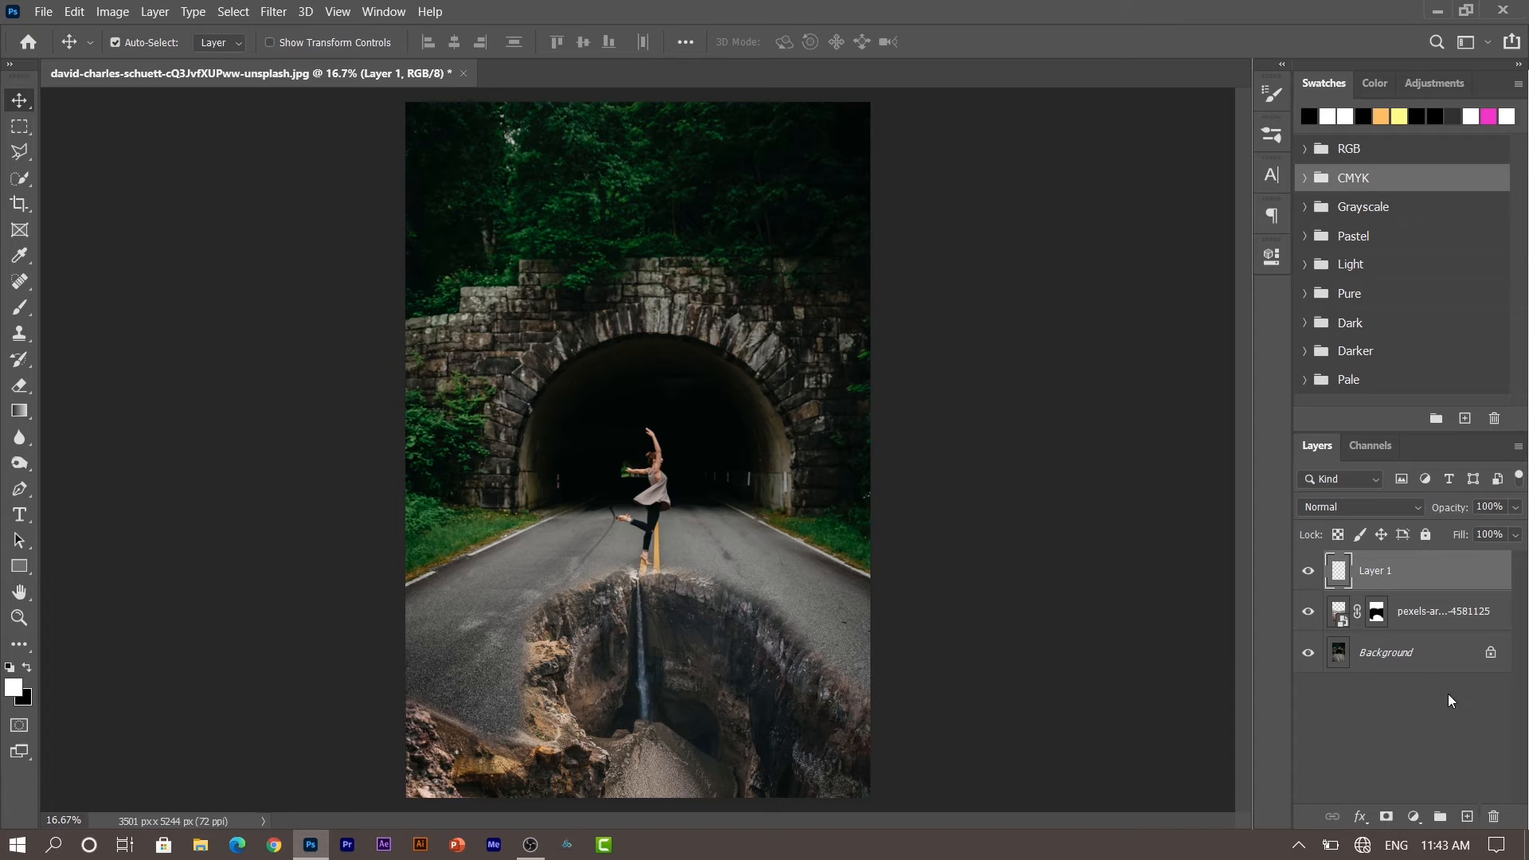
right_click(1425, 573)
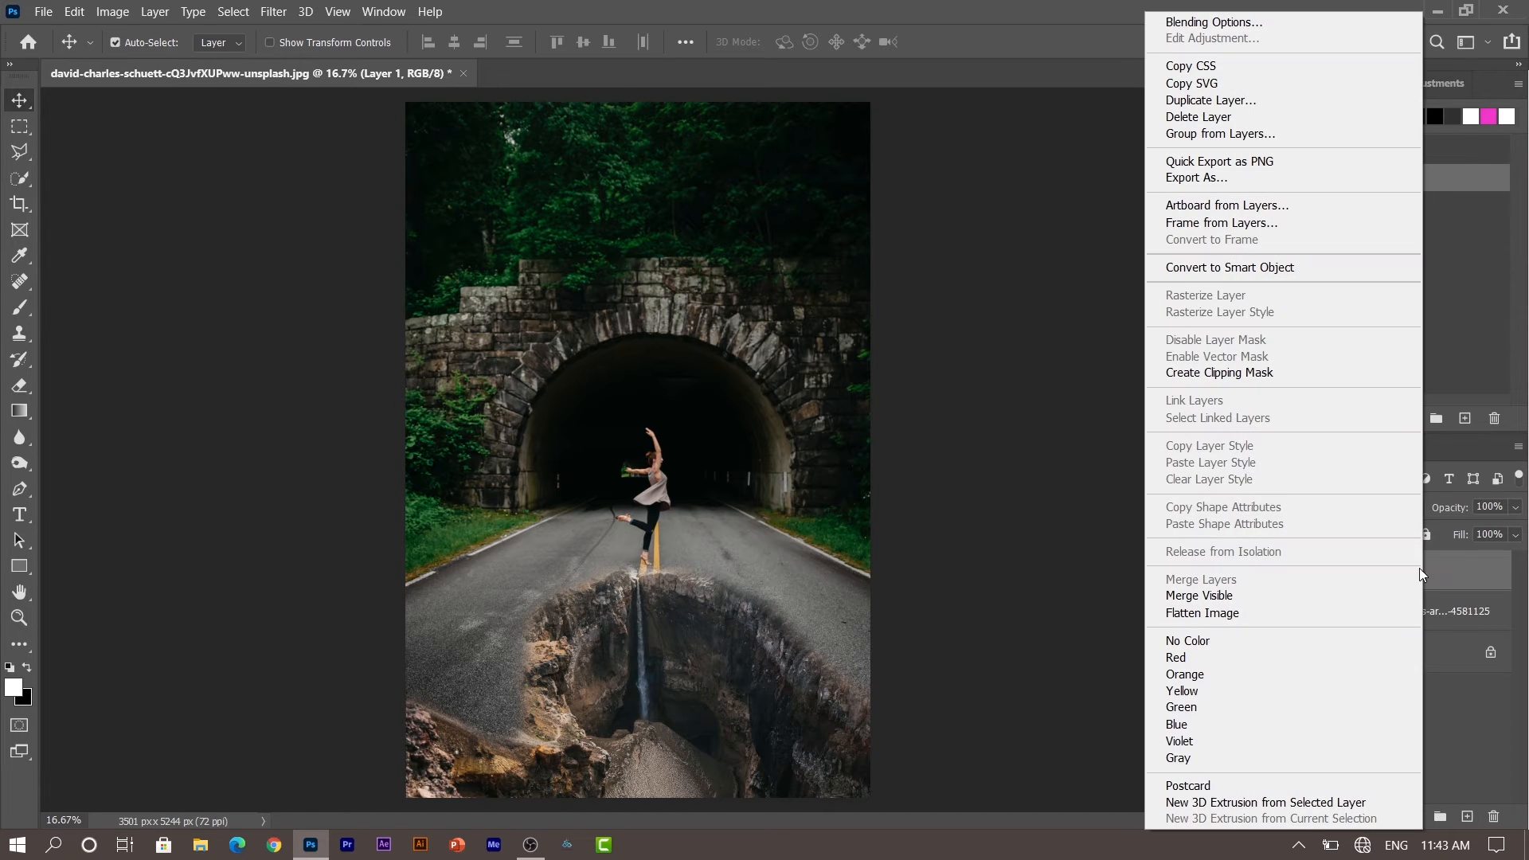
left_click(1296, 371)
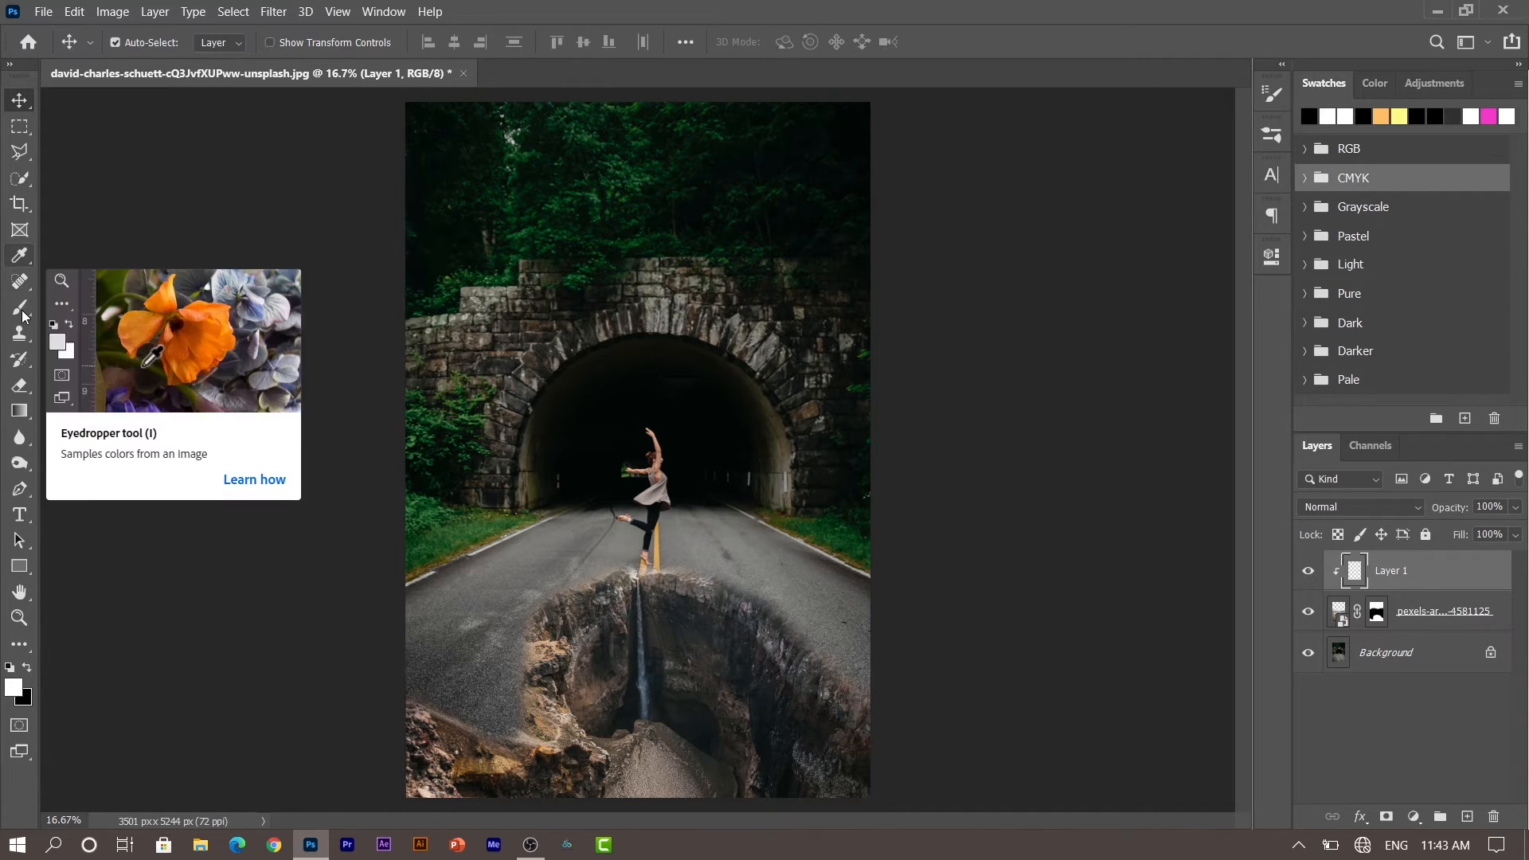
- Clone nearby rock over the waterfall on the clipped layer, using the Clone Stamp with sampling set to Current & Below
left_click(20, 334)
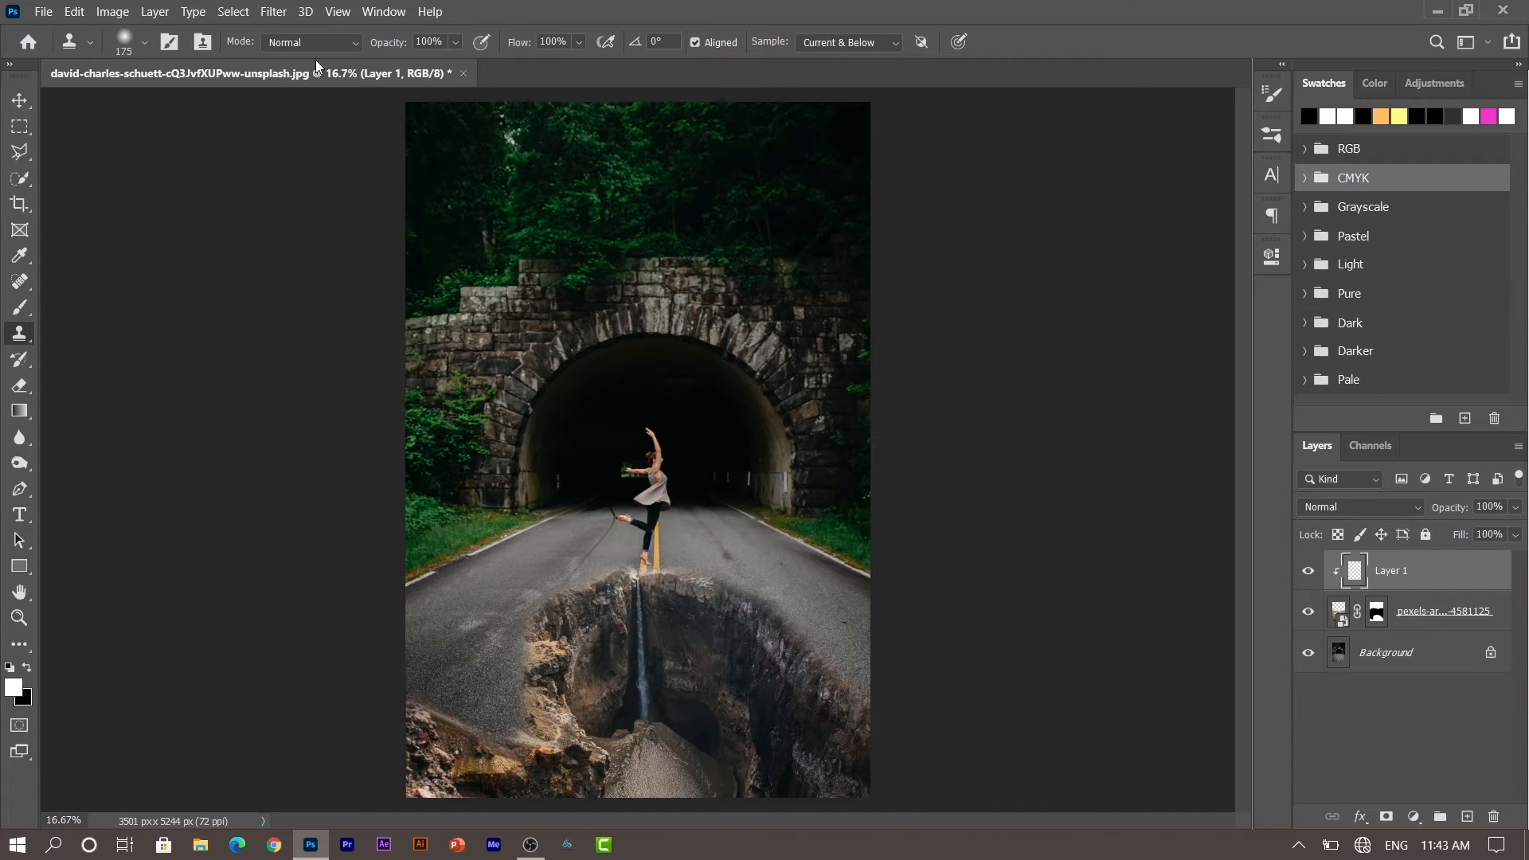
left_click(871, 42)
left_click(846, 71)
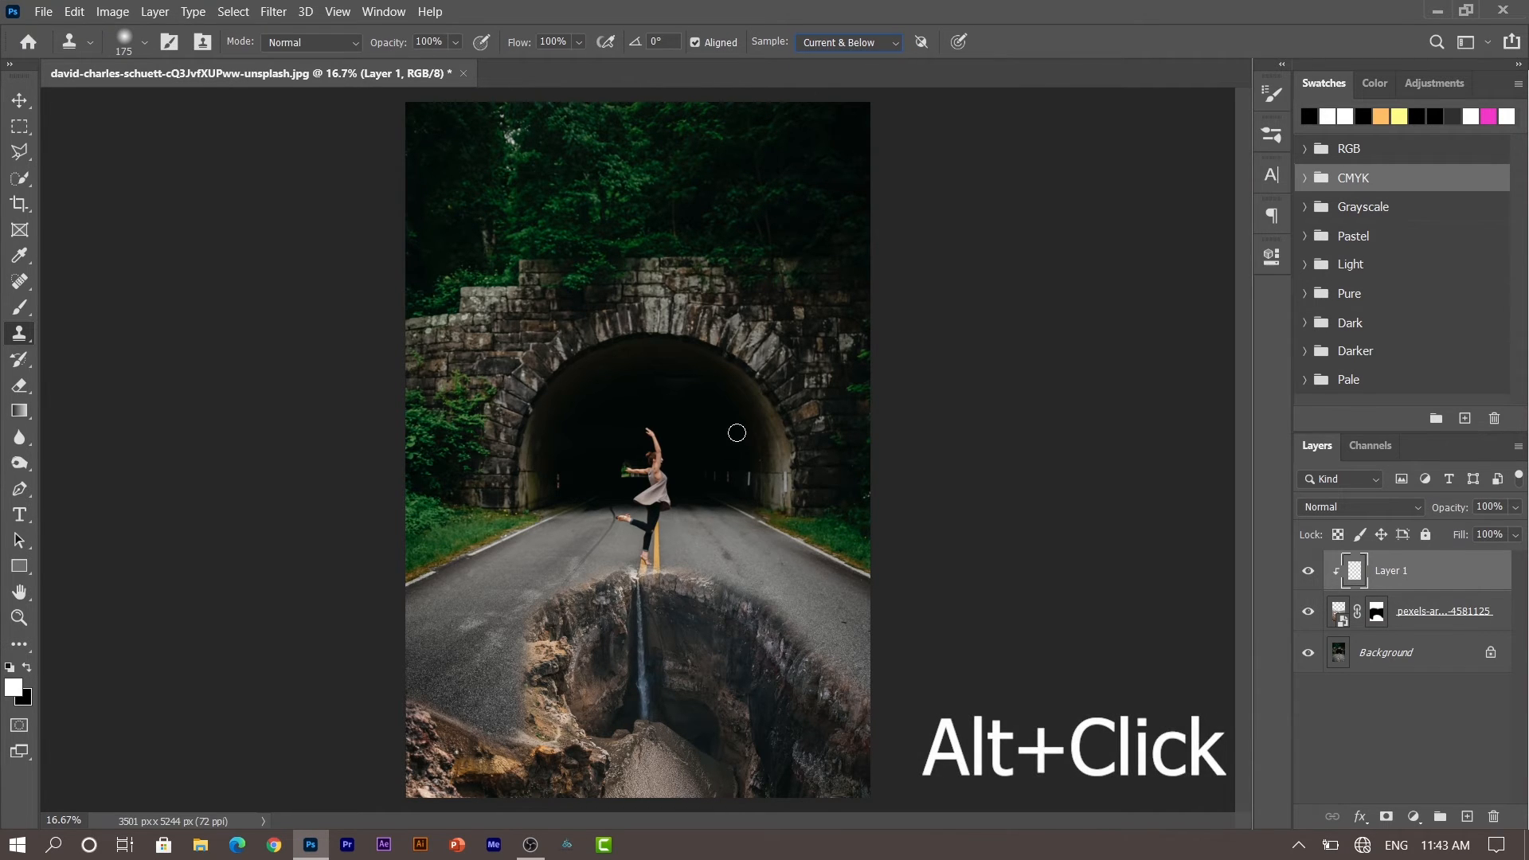
left_click(677, 625, "alt")
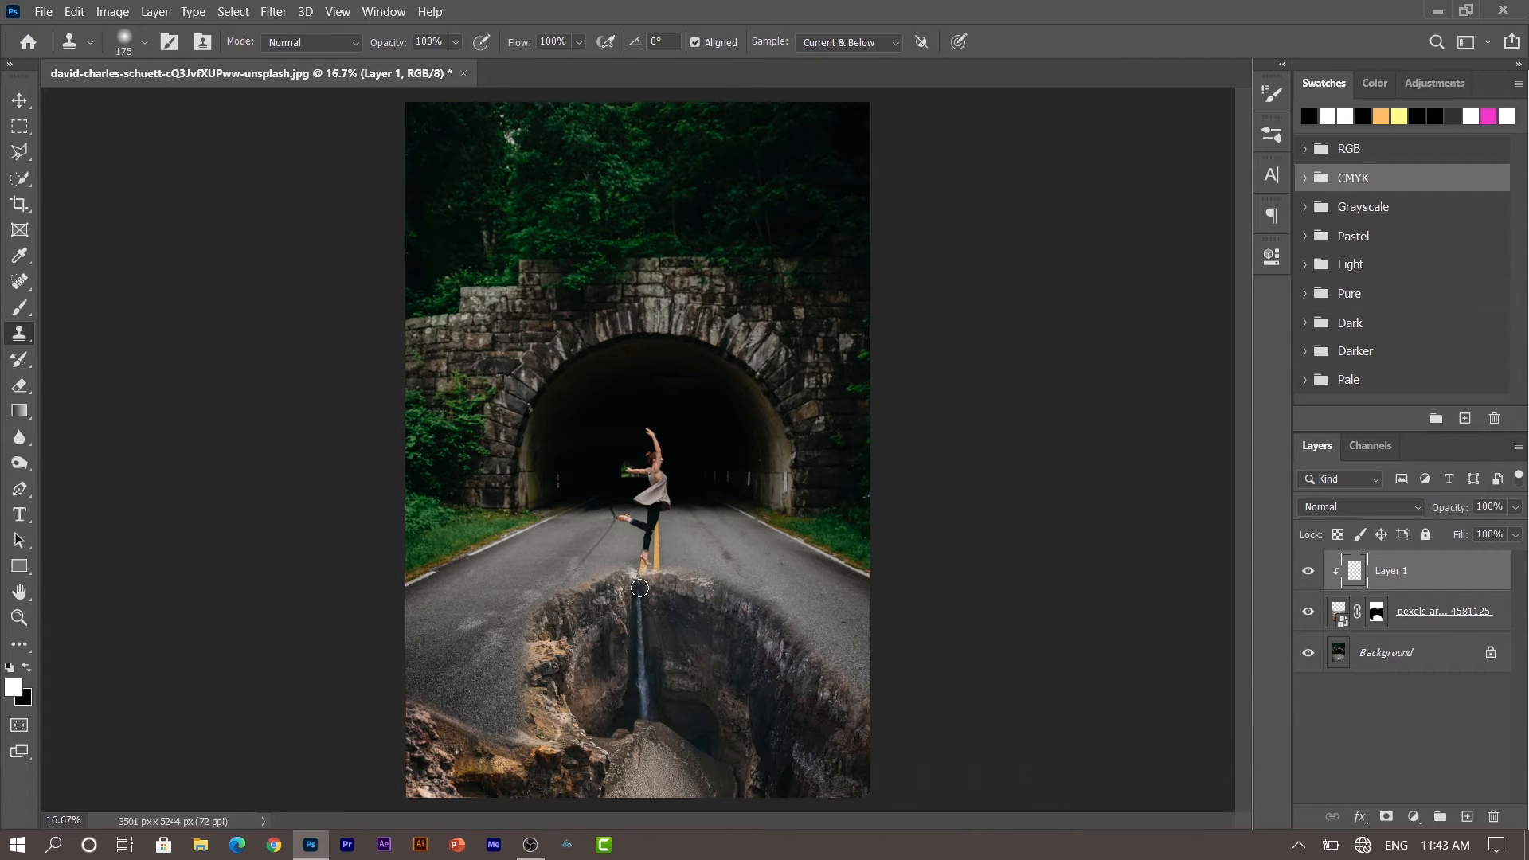
mouse_move(639, 616)
left_mouse_down()
mouse_move(645, 709)
mouse_move(717, 737)
left_mouse_up()
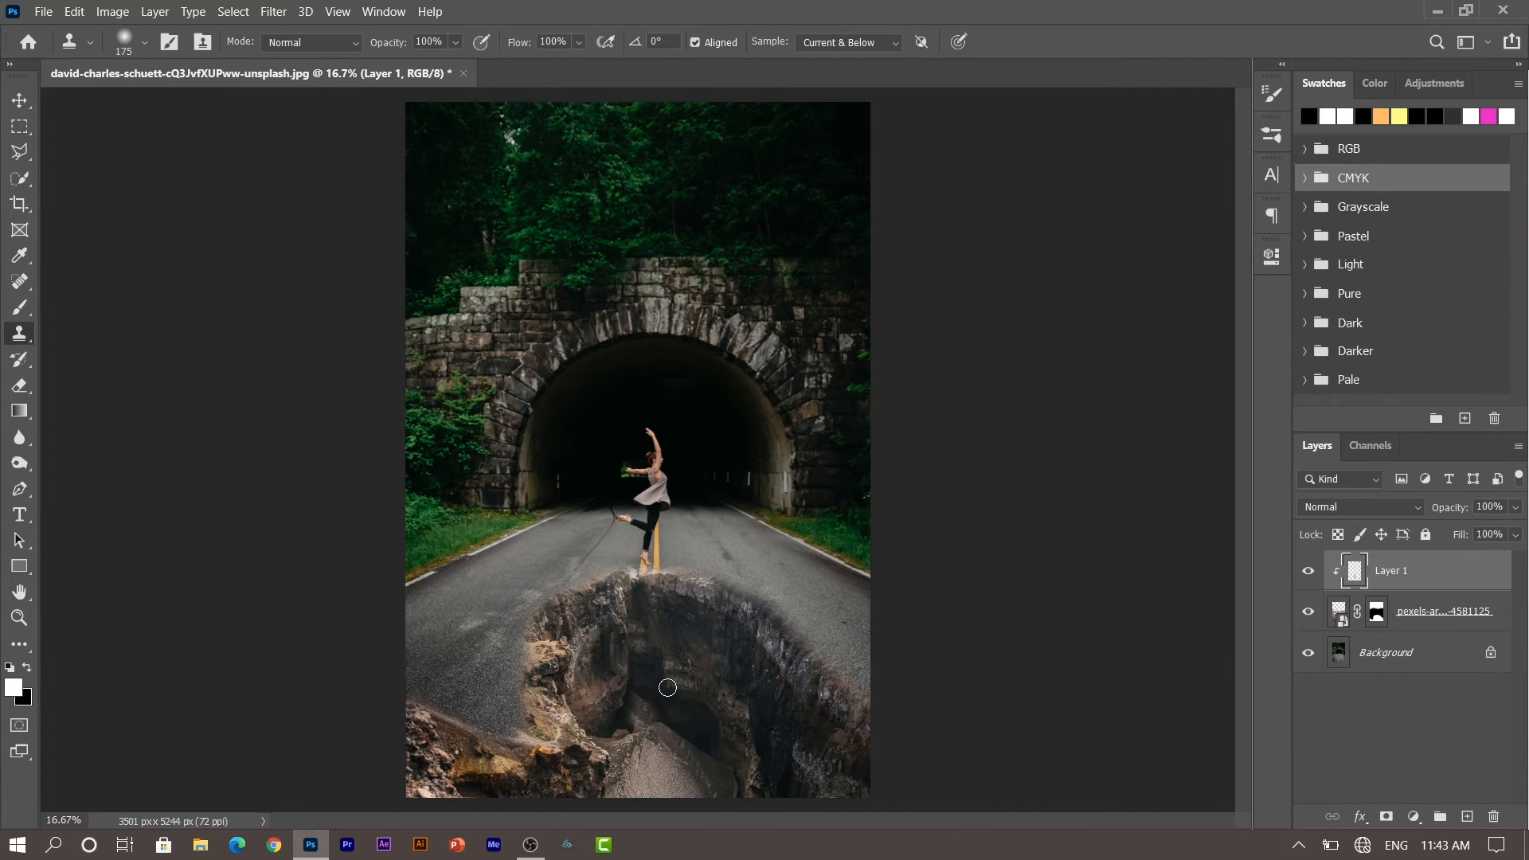
left_click_drag(639, 583, 645, 600)
left_click(674, 627, "alt")
key("ctrl+z")
left_click(20, 100)
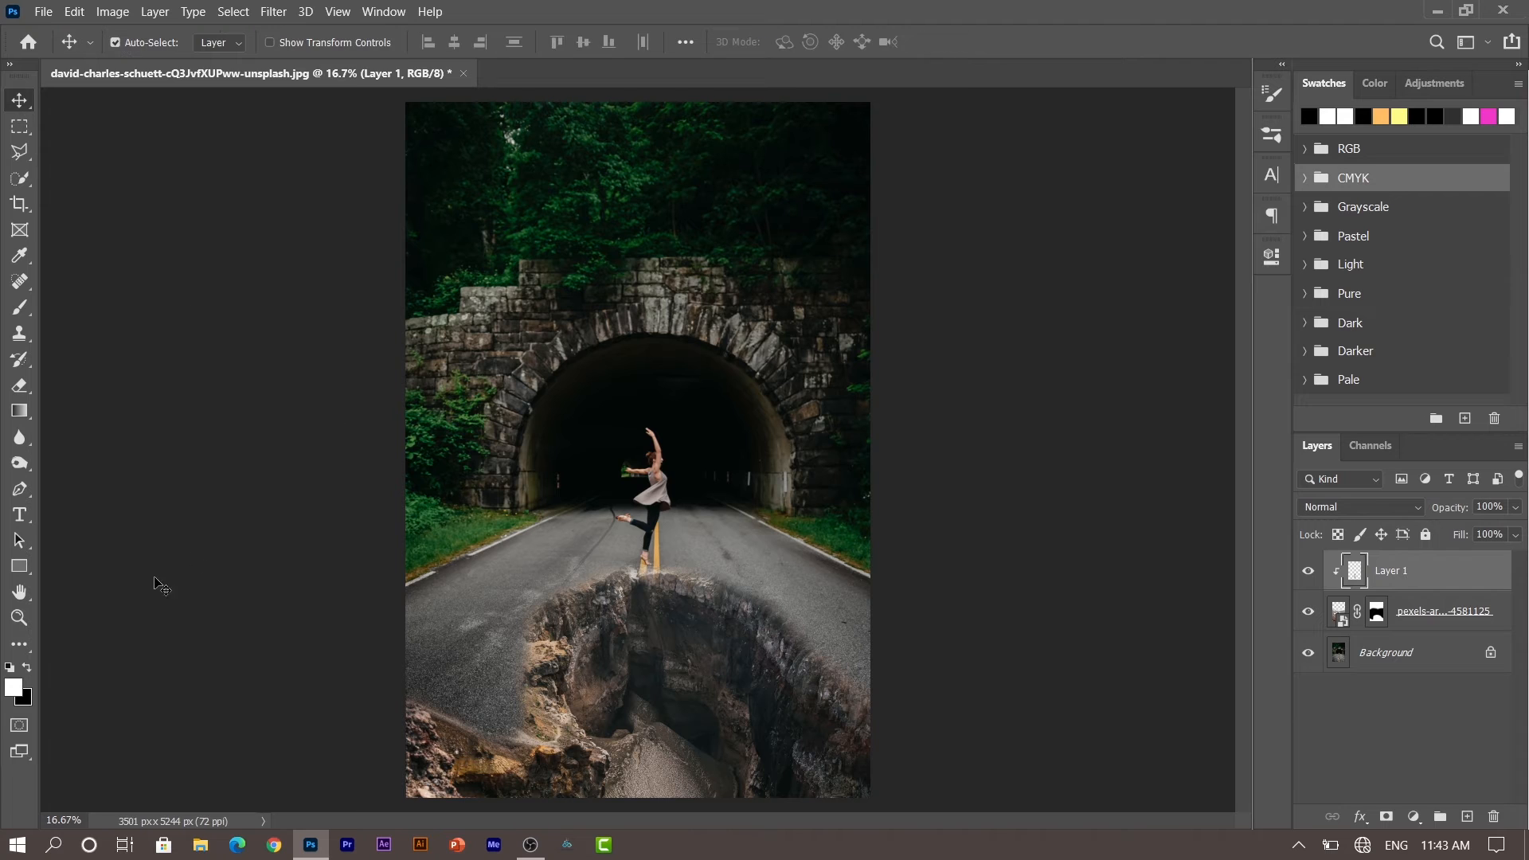
- Paint black on the canyon layer's mask with a smaller brush to clean up the hole's rim beneath the dancer's feet
left_click(1375, 626)
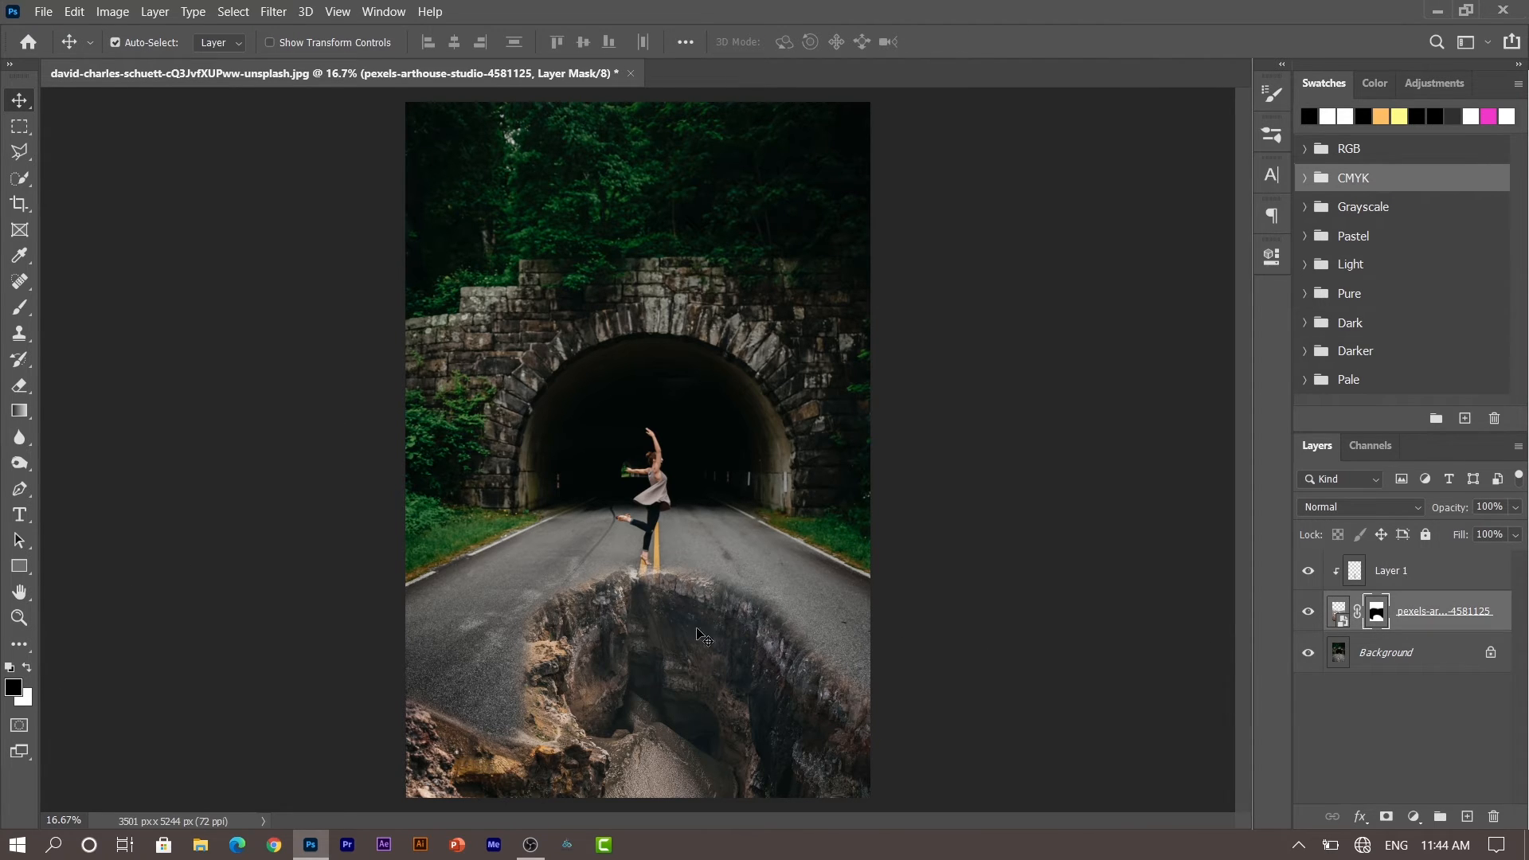
key("b")
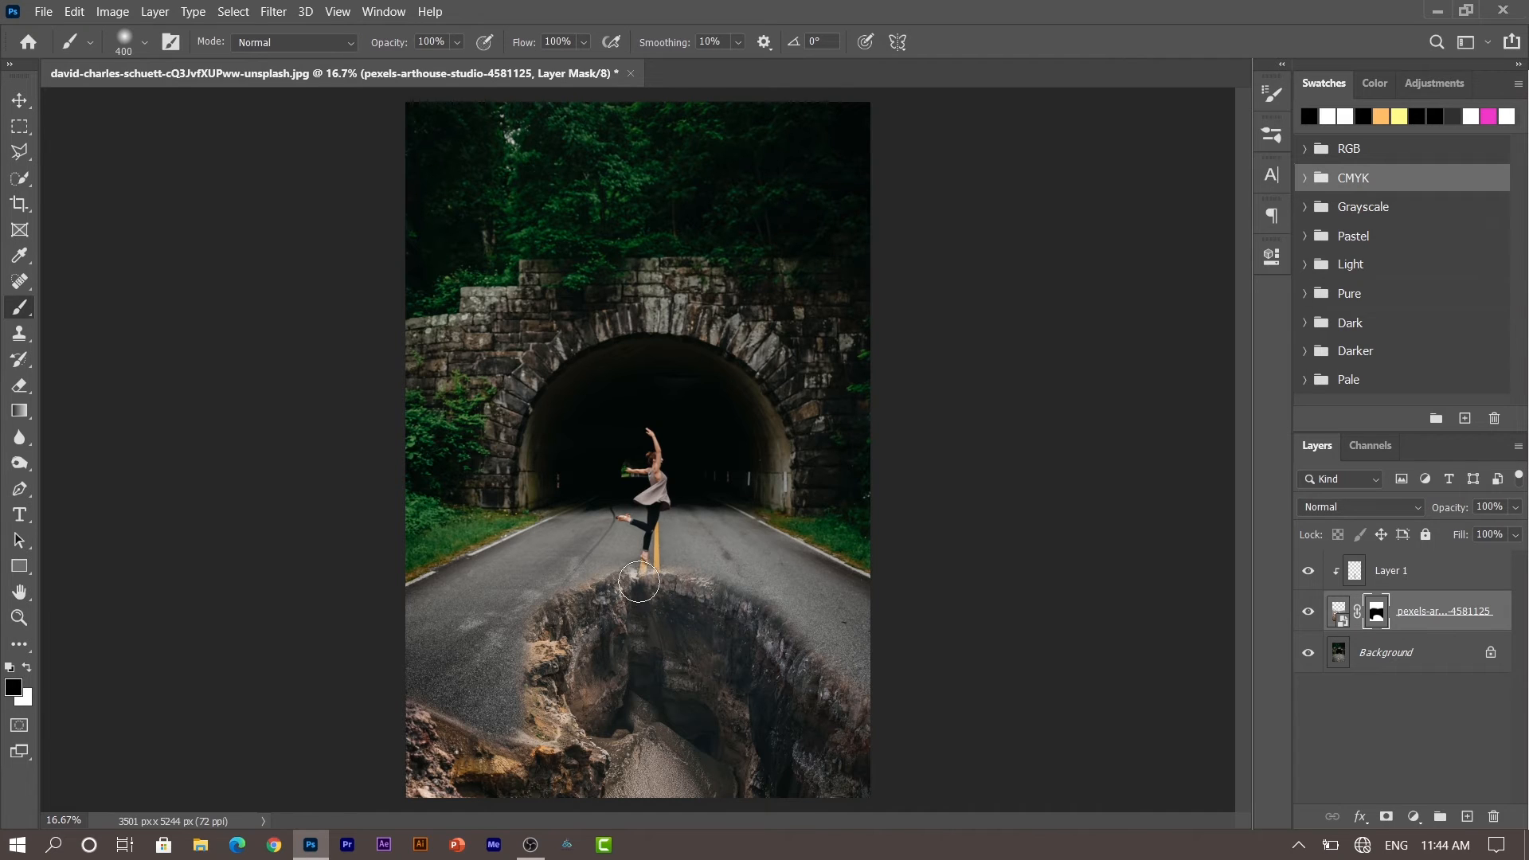
key("bracketleft")
key("bracketleft")
key("bracketleft")
left_click_drag(654, 560, 720, 565)
left_click(20, 100)
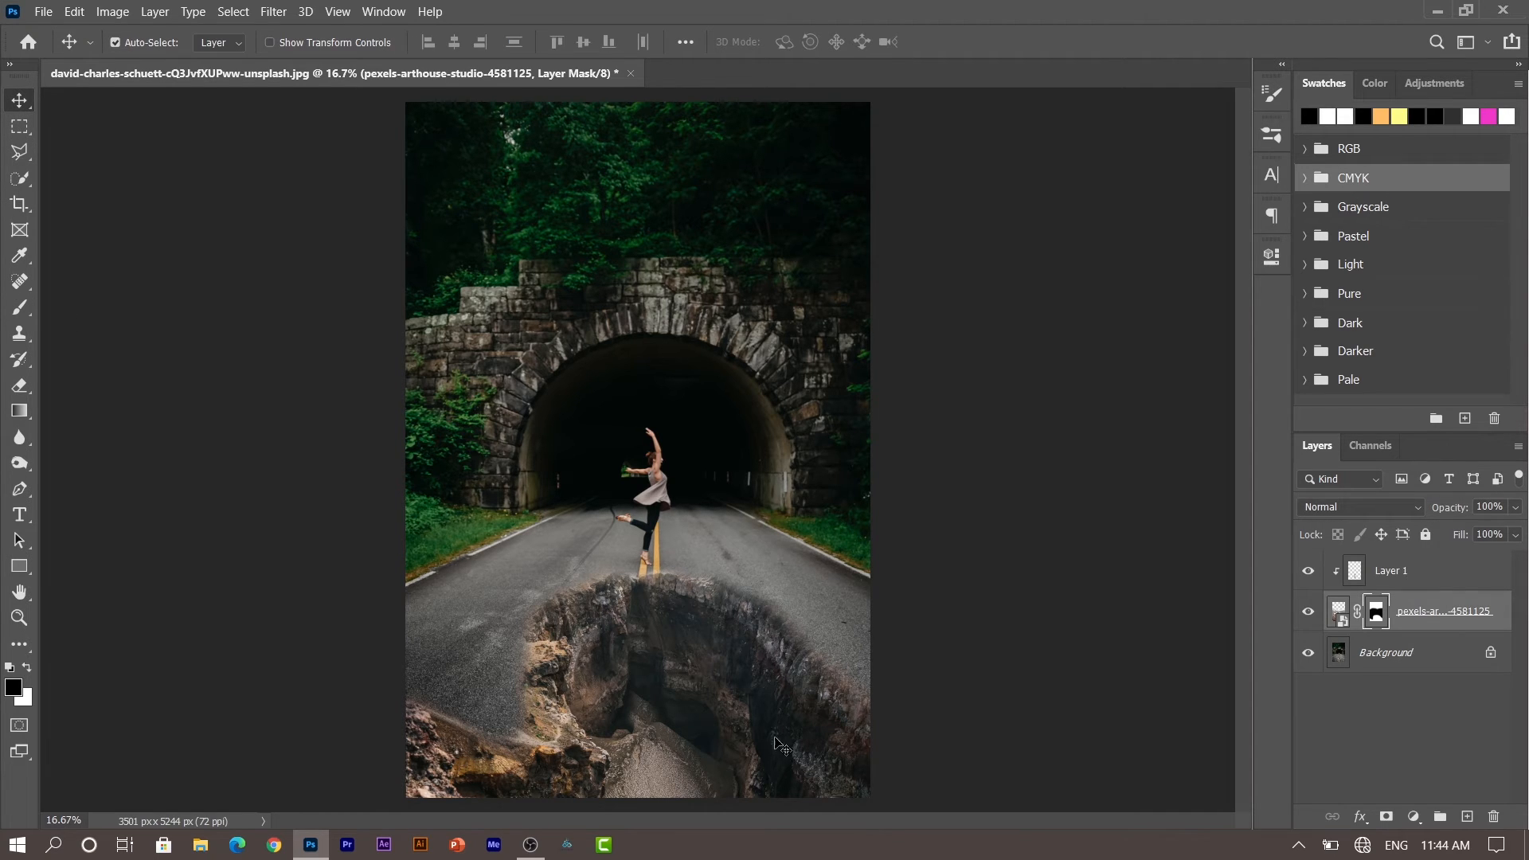
- Add a Hue/Saturation adjustment above Layer 1 with saturation -50 and clip it to the layers below
left_click(1432, 569)
left_click(1414, 817)
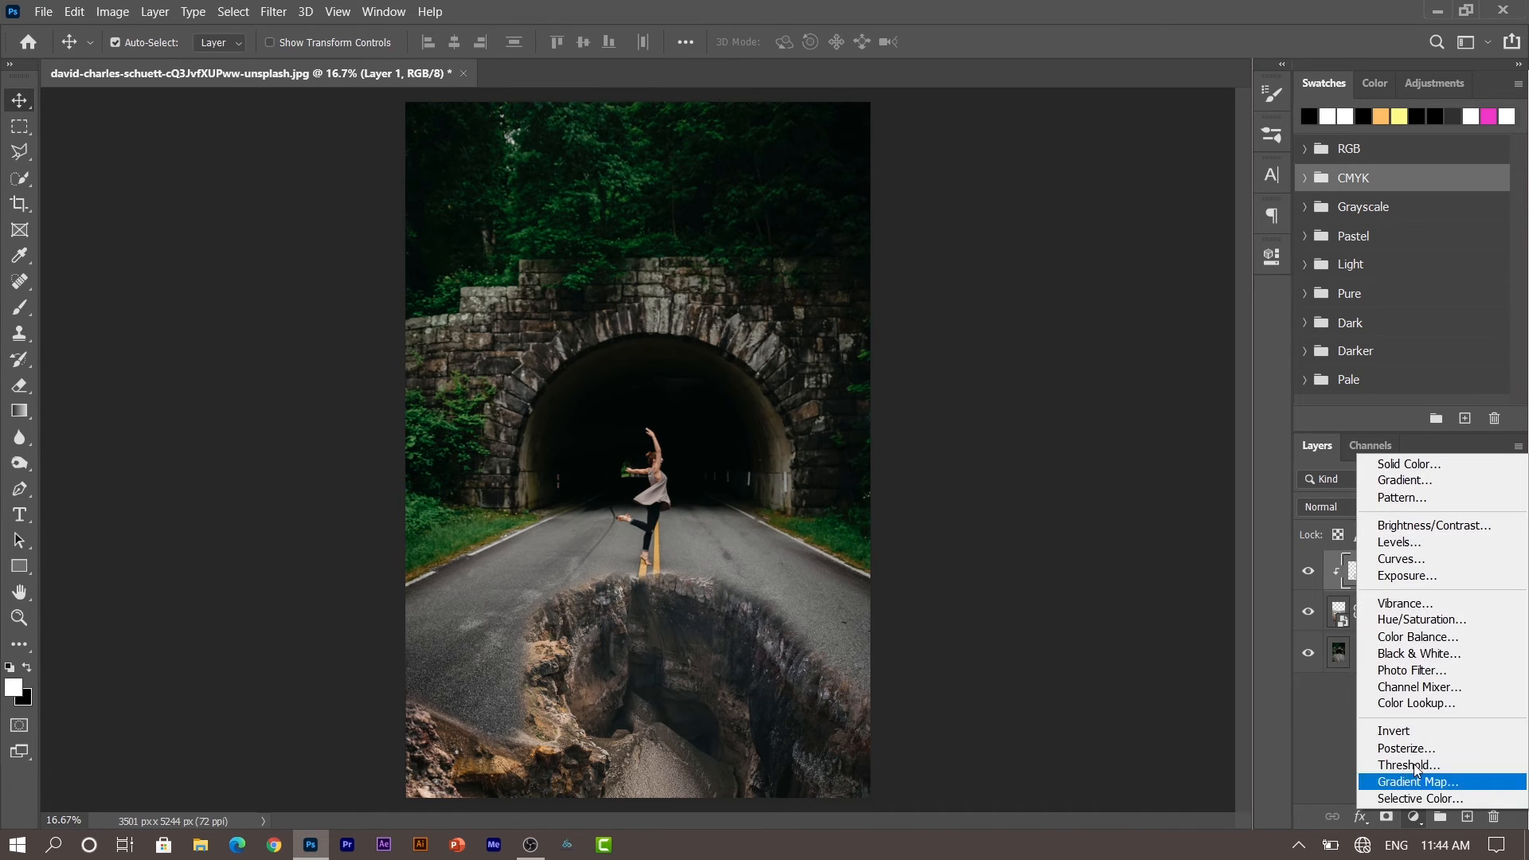
left_click(1463, 621)
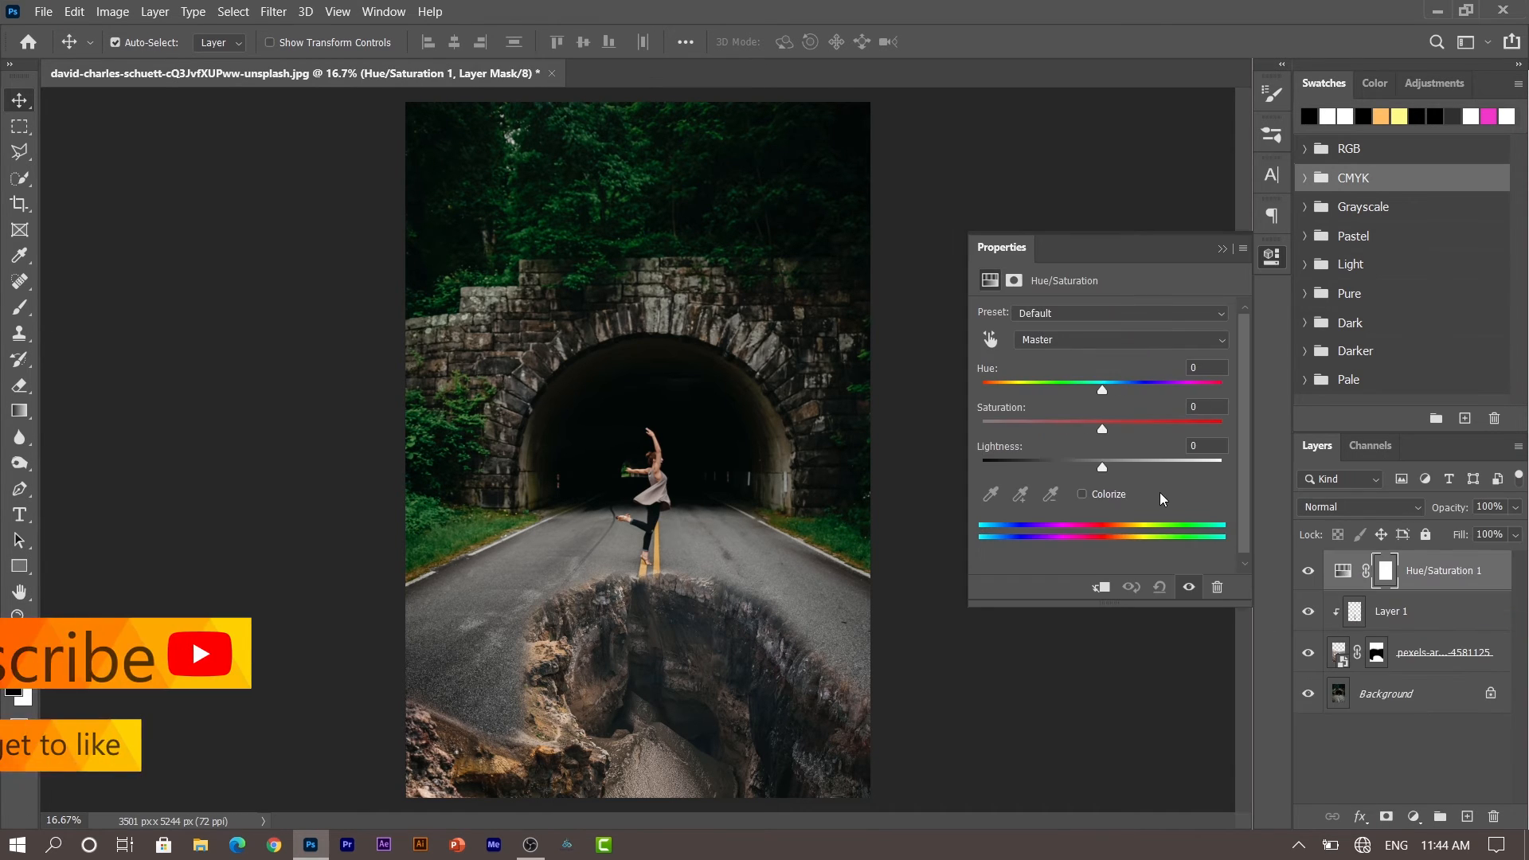
left_click_drag(1099, 430, 1044, 433)
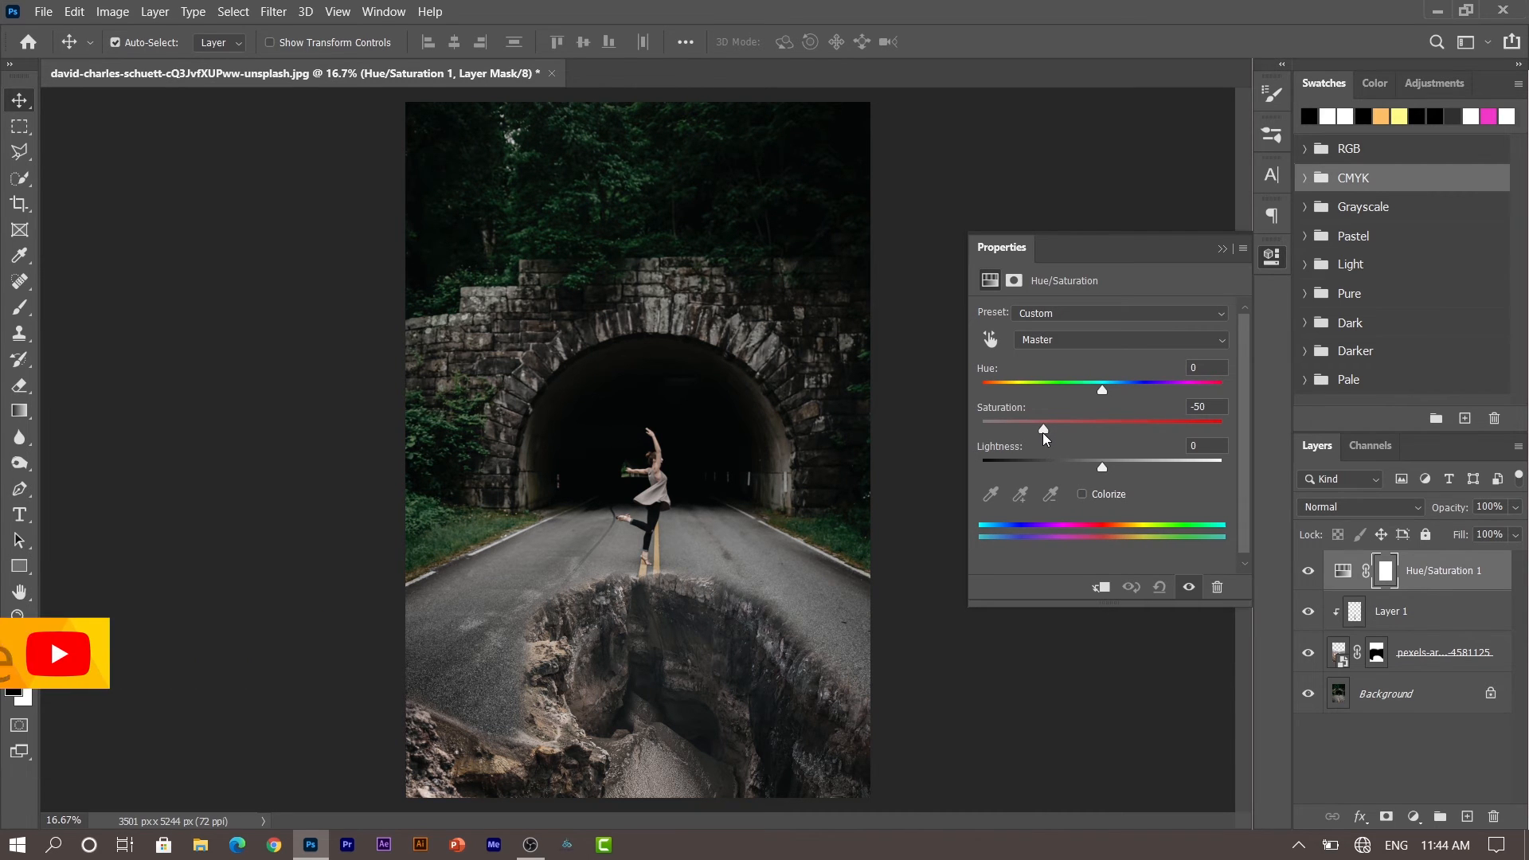
right_click(1222, 254)
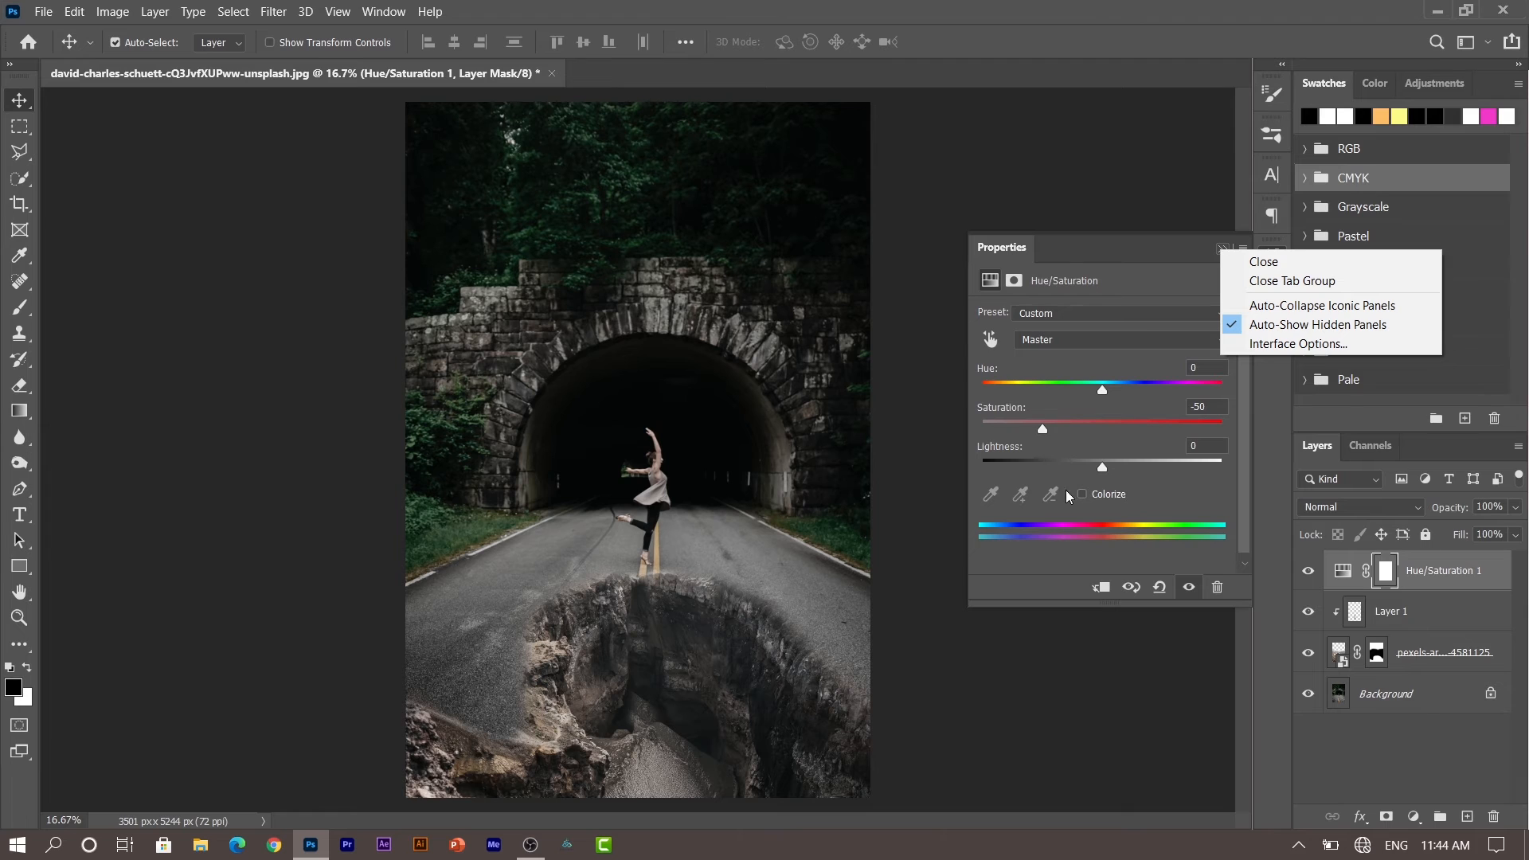
left_click(1101, 588)
left_click(1102, 591)
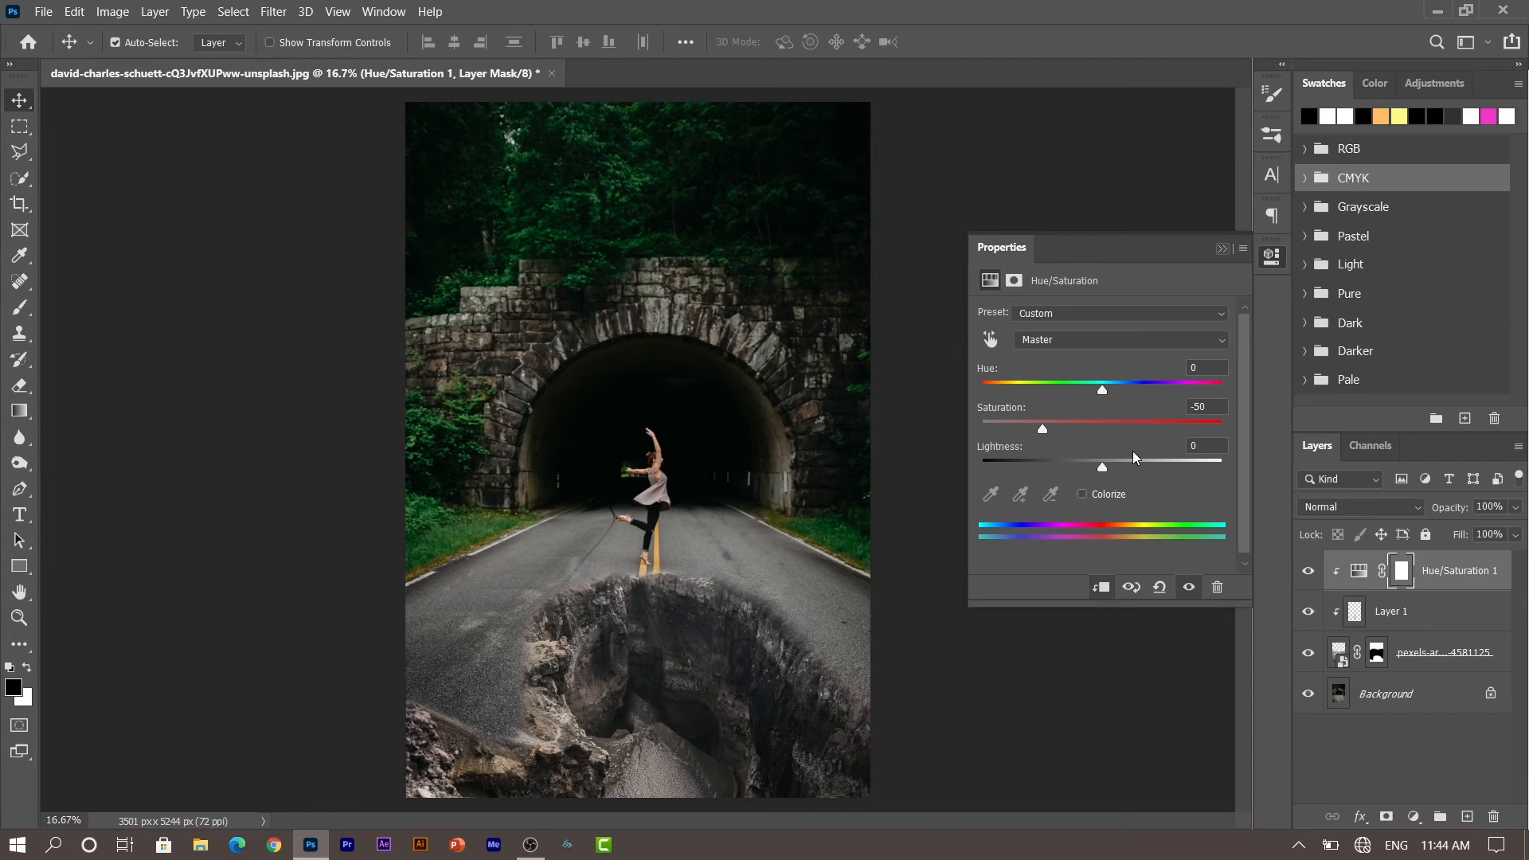
left_click(1223, 250)
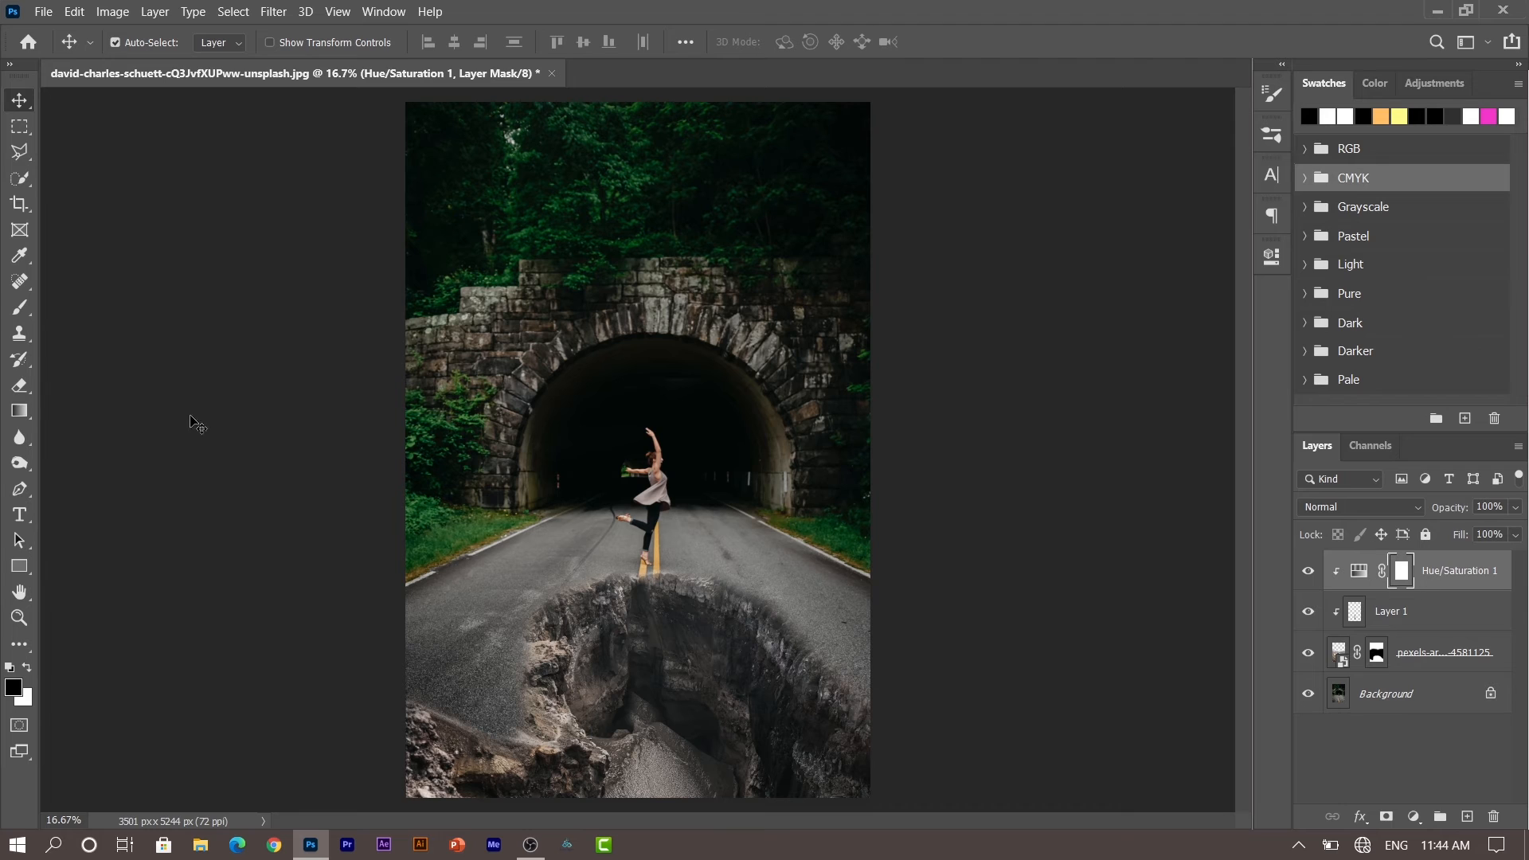
- Paint black on the Hue/Saturation mask with a soft 200 px brush to bring back color inside the hole
left_click(21, 309)
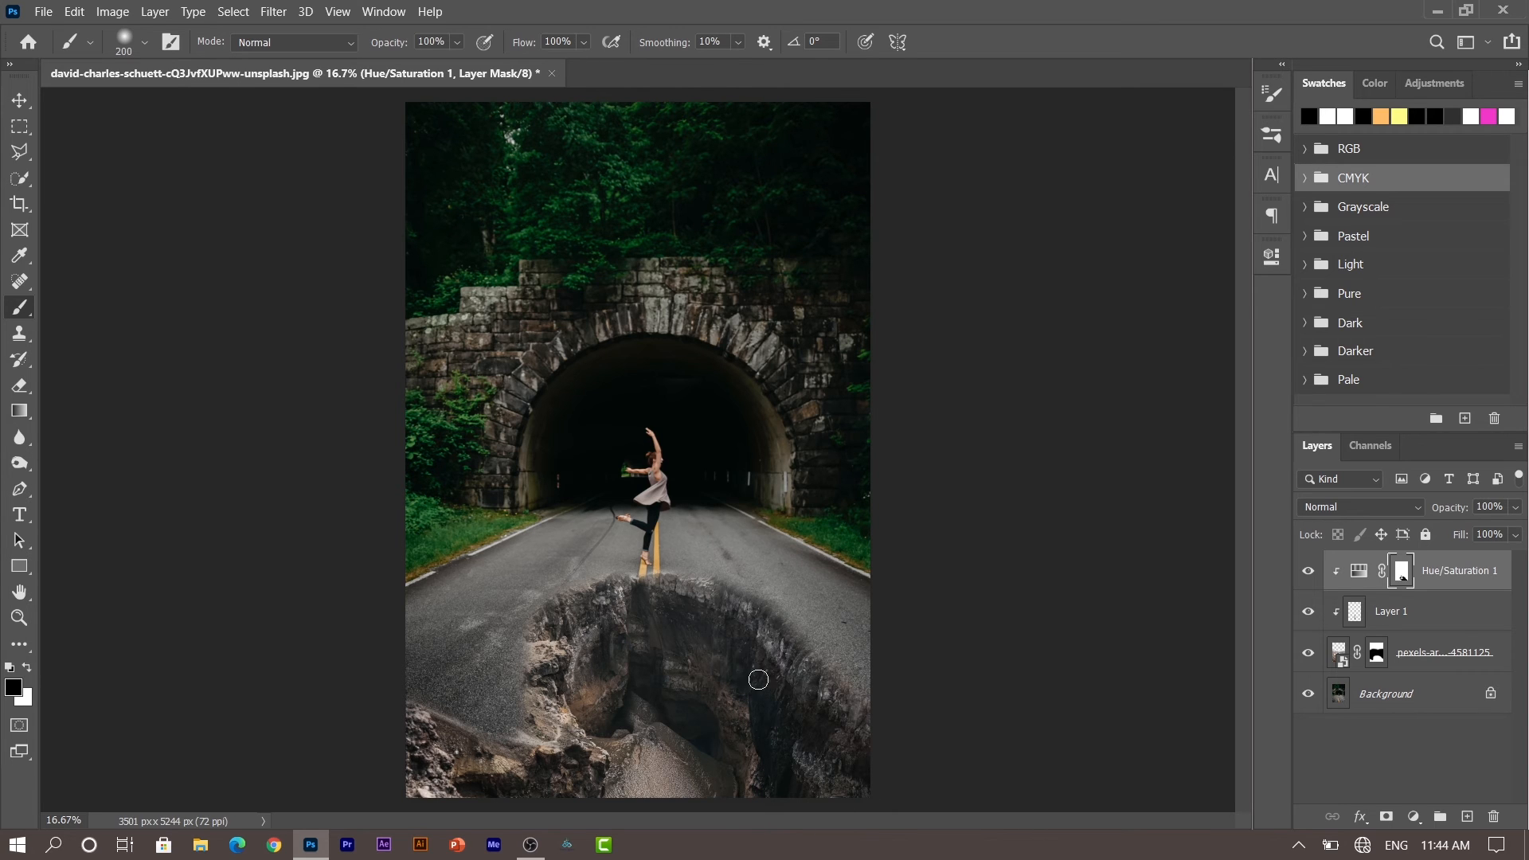
right_click(644, 647)
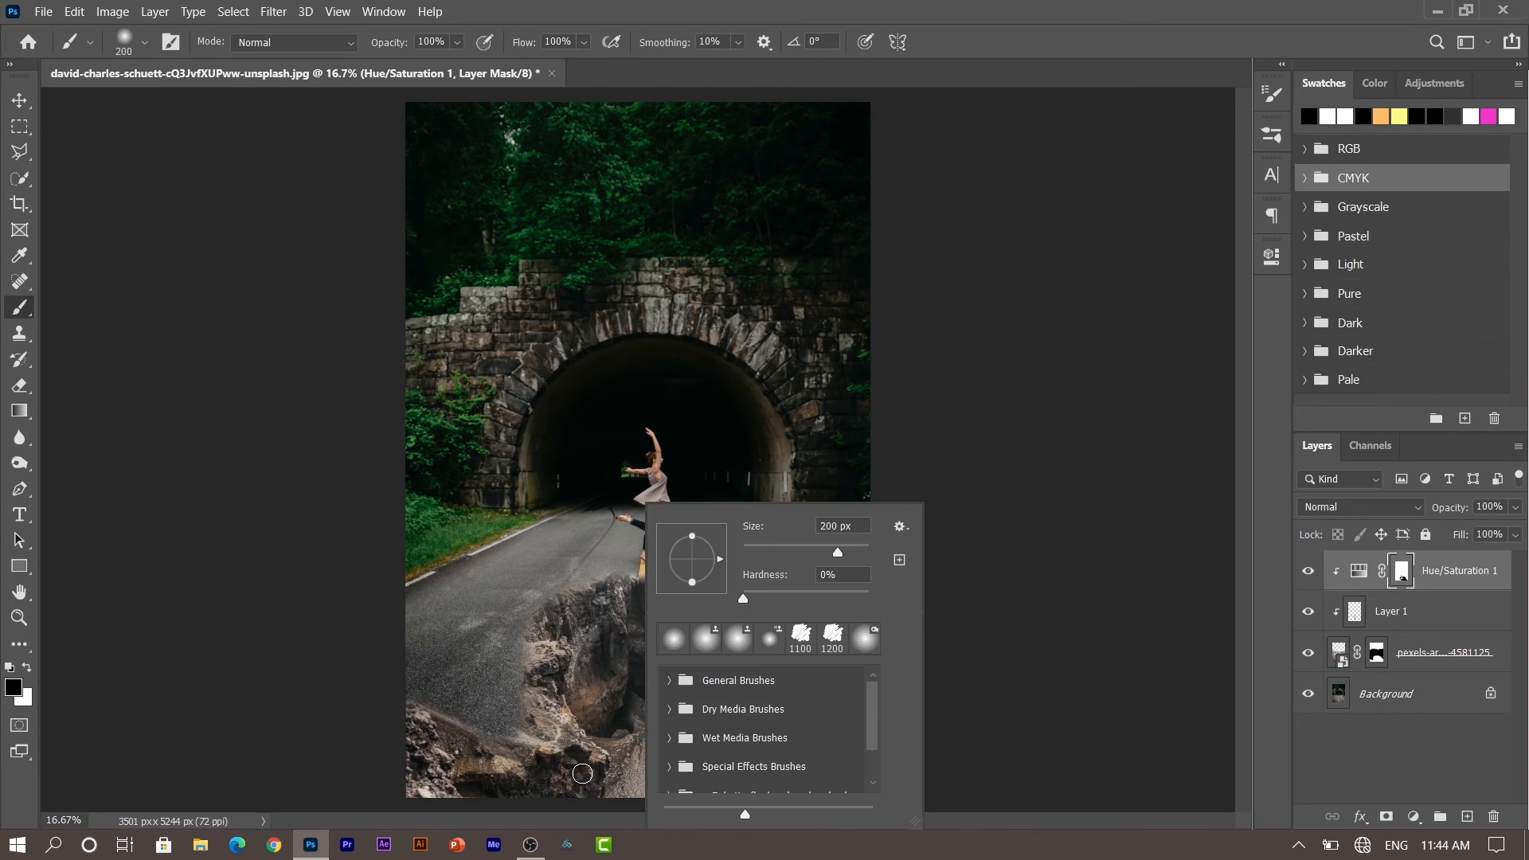
left_click(582, 779)
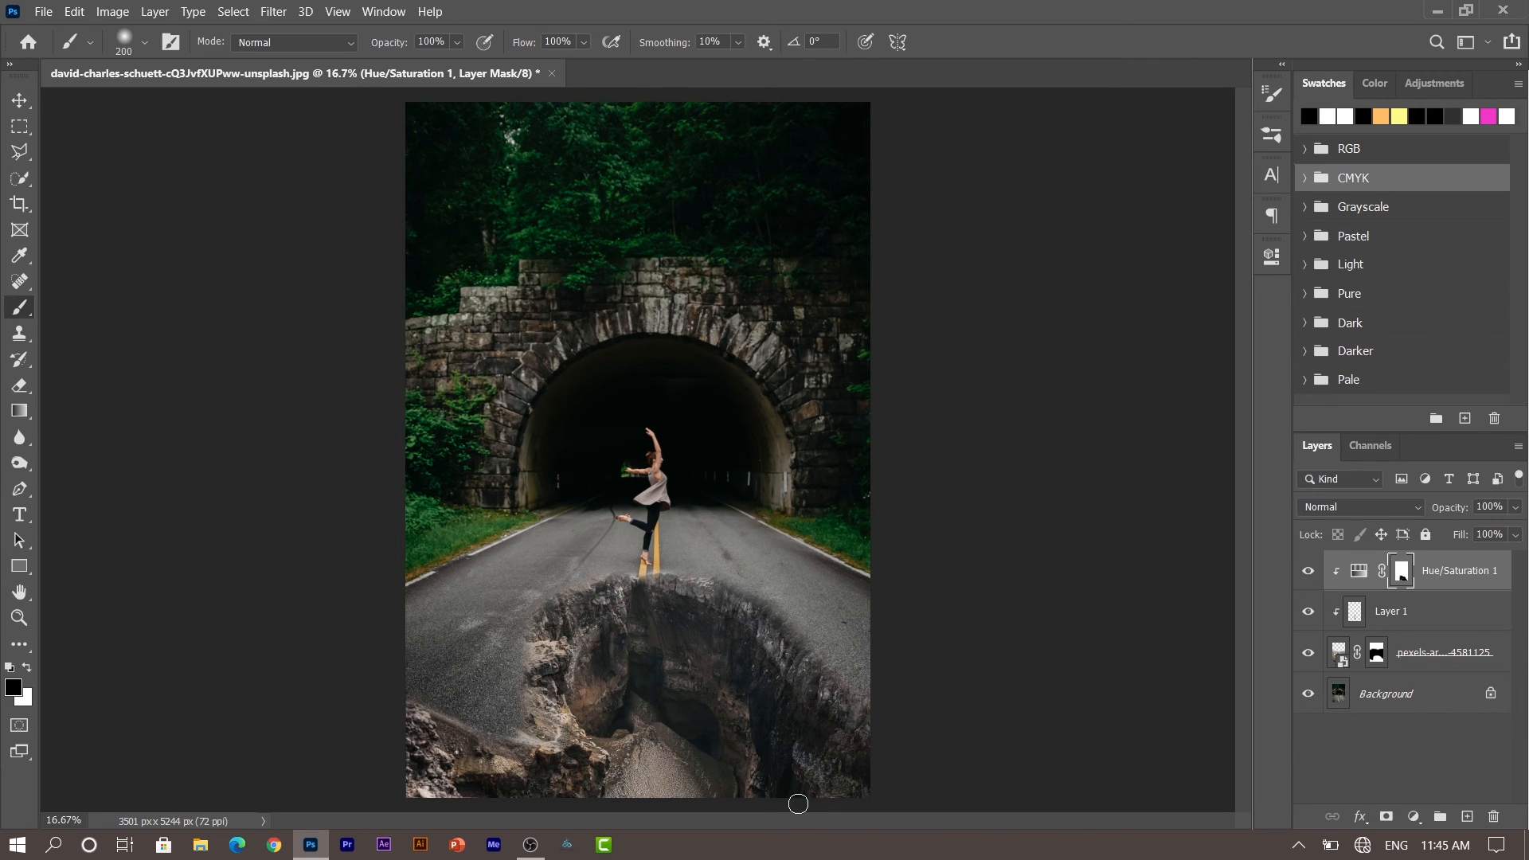
- Add a Color Lookup adjustment layer above Hue/Saturation 1 using the Crisp_Warm.look 3D LUT
key("v")
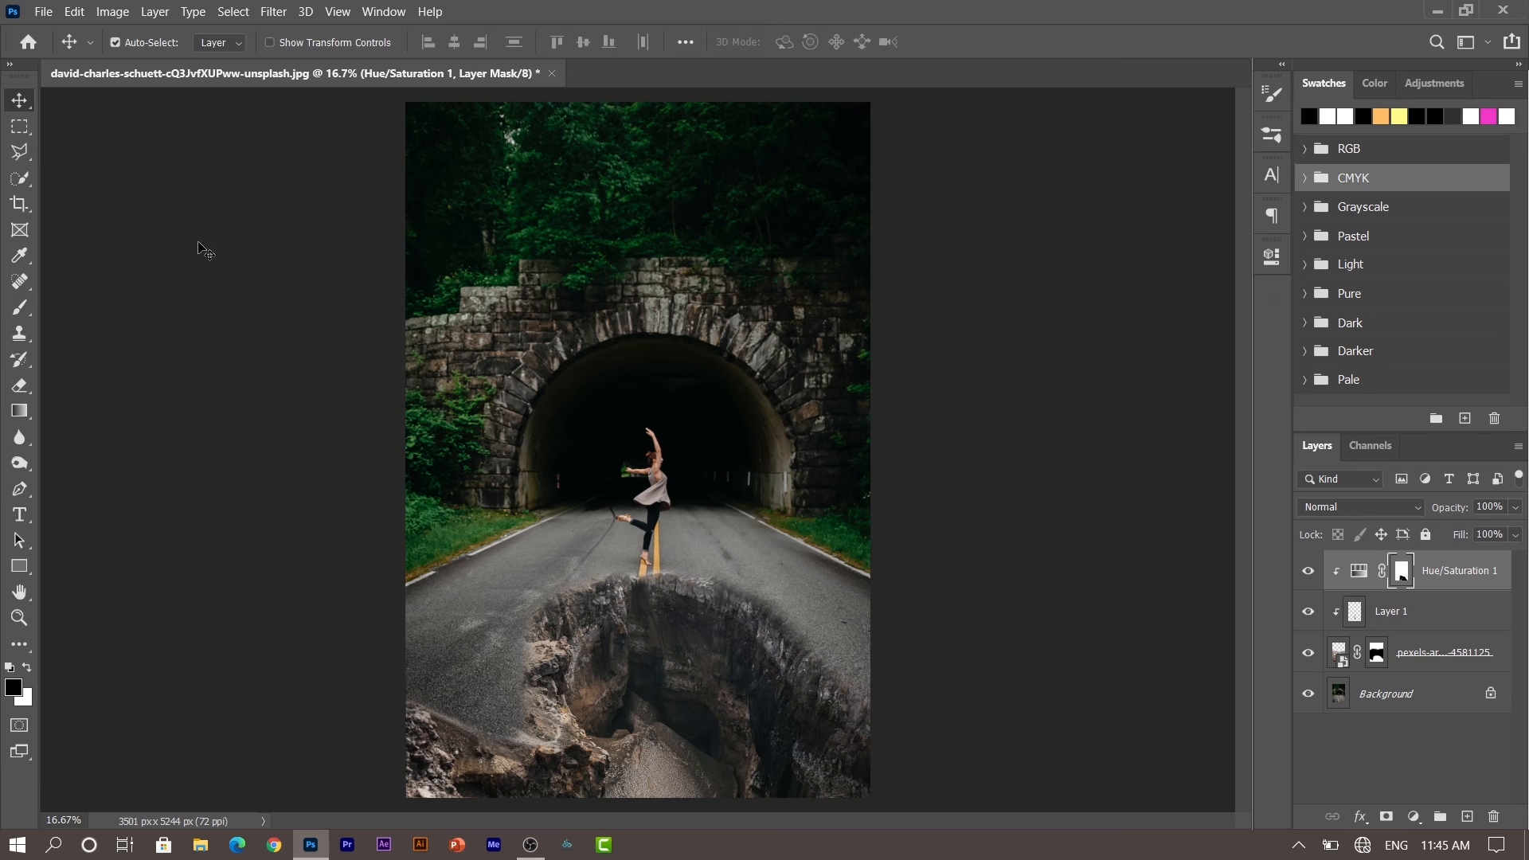
left_click(1406, 819)
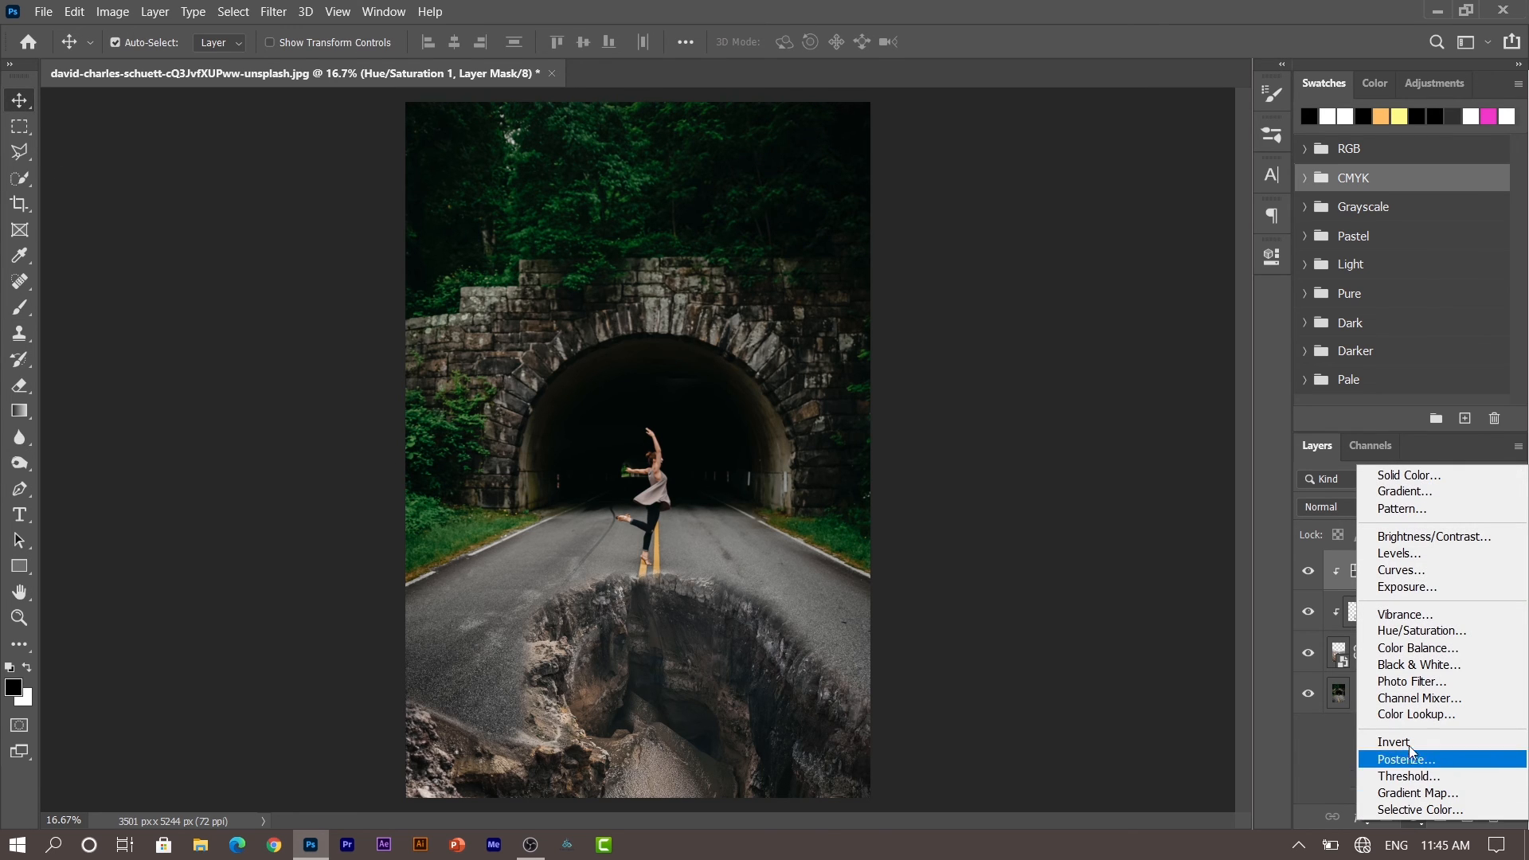
left_click(1419, 714)
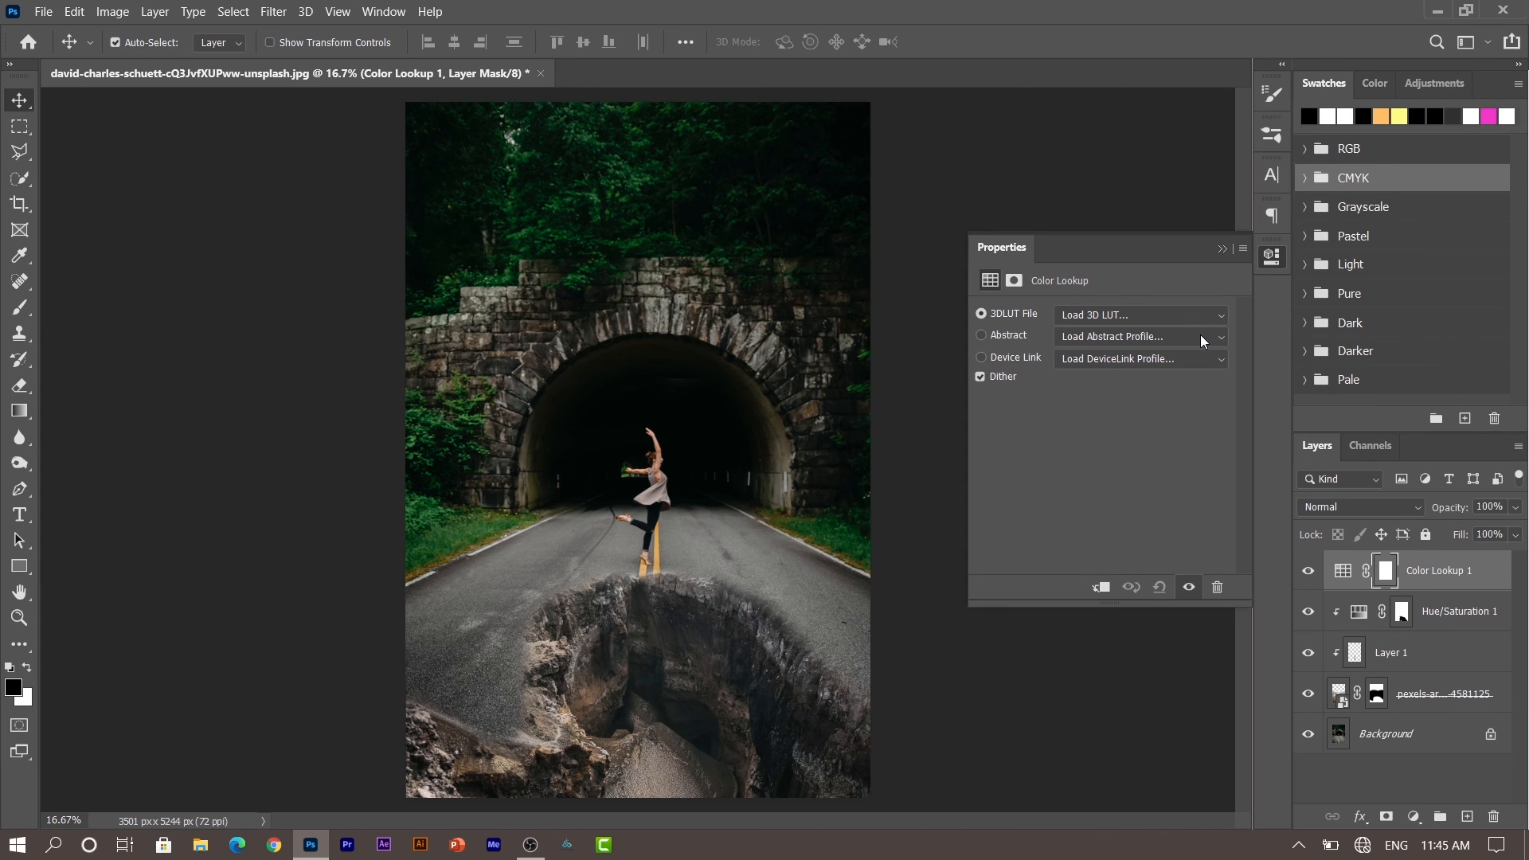
left_click(1207, 317)
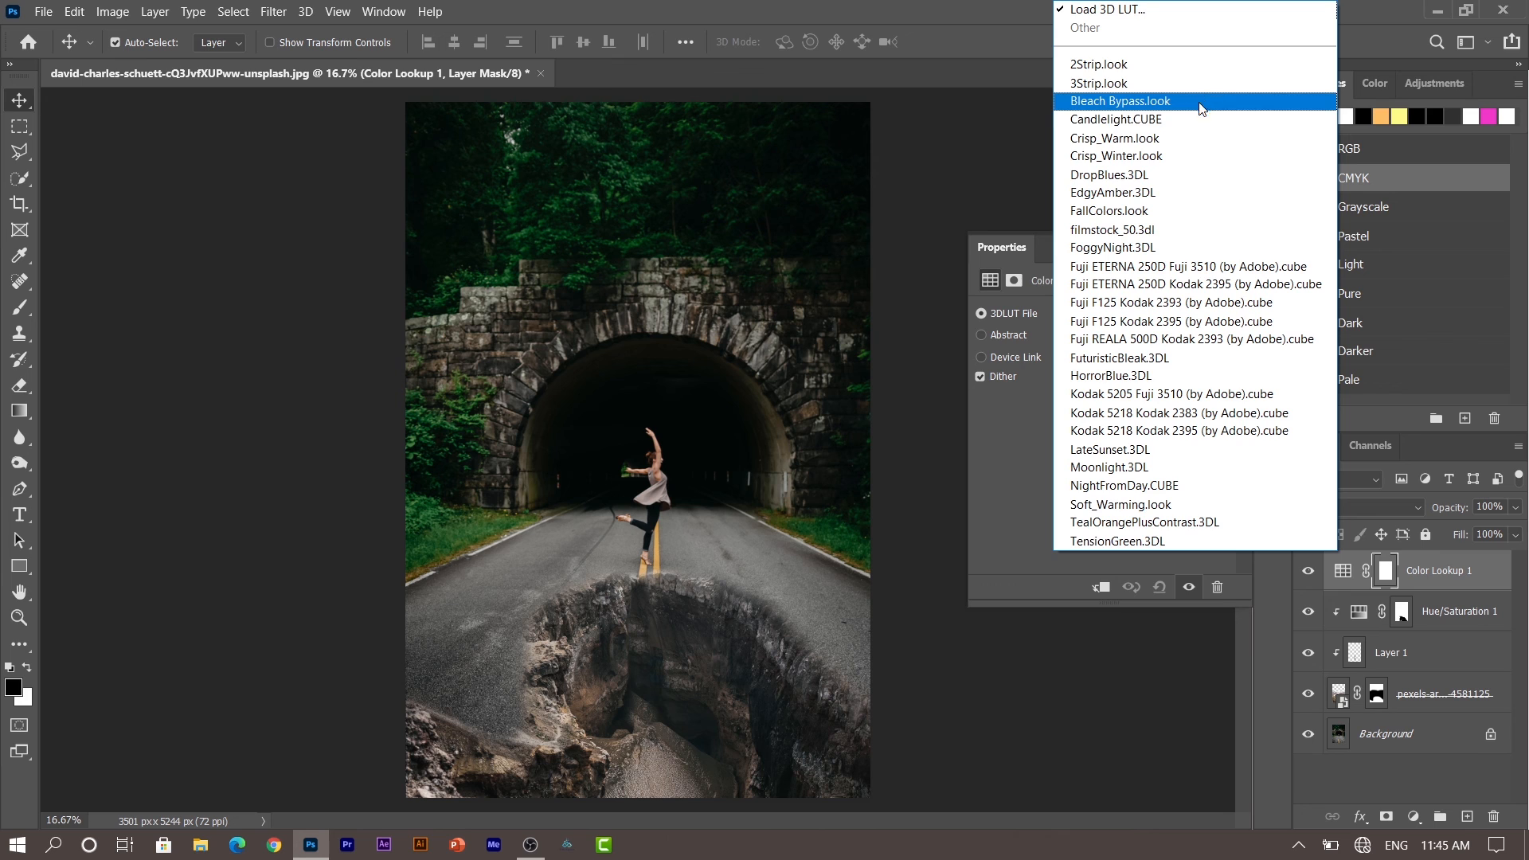
left_click(1197, 137)
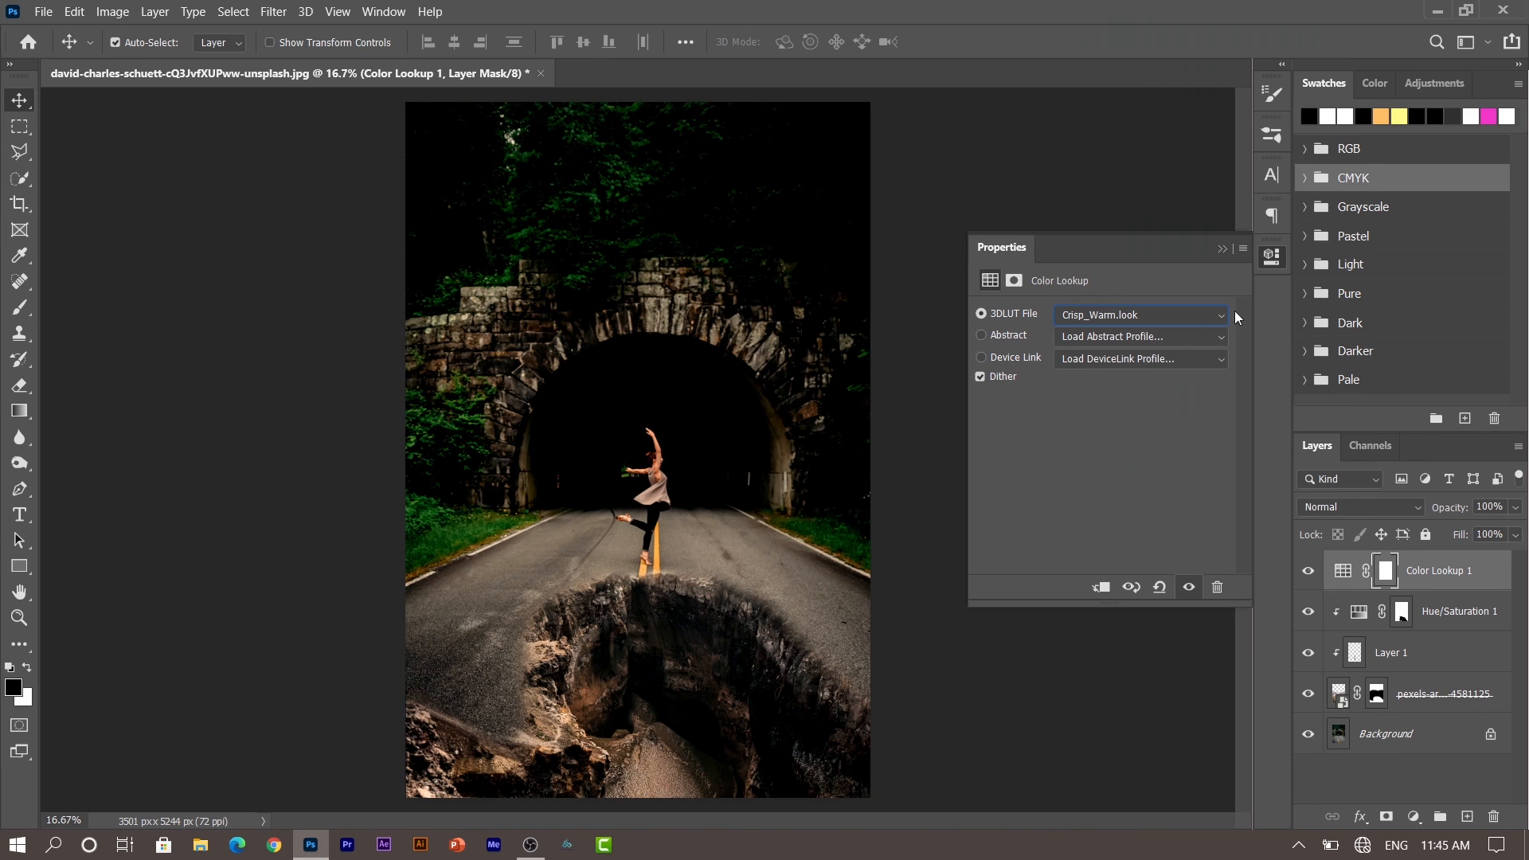
left_click(1223, 250)
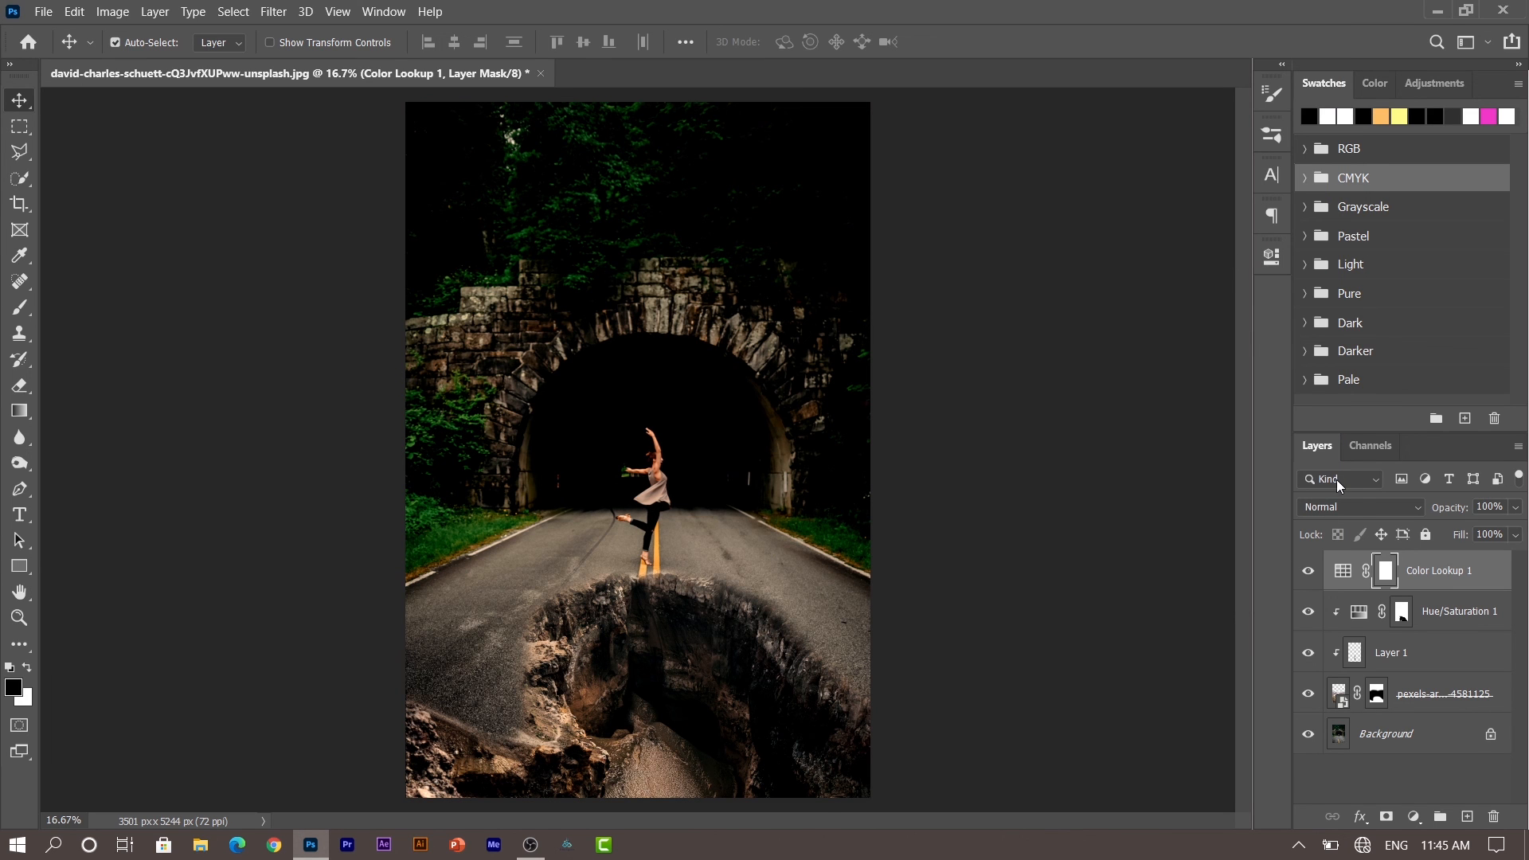
- Lower the Color Lookup layer's opacity to about 54% and deselect the layer
left_click(1515, 508)
left_click_drag(1488, 532, 1475, 533)
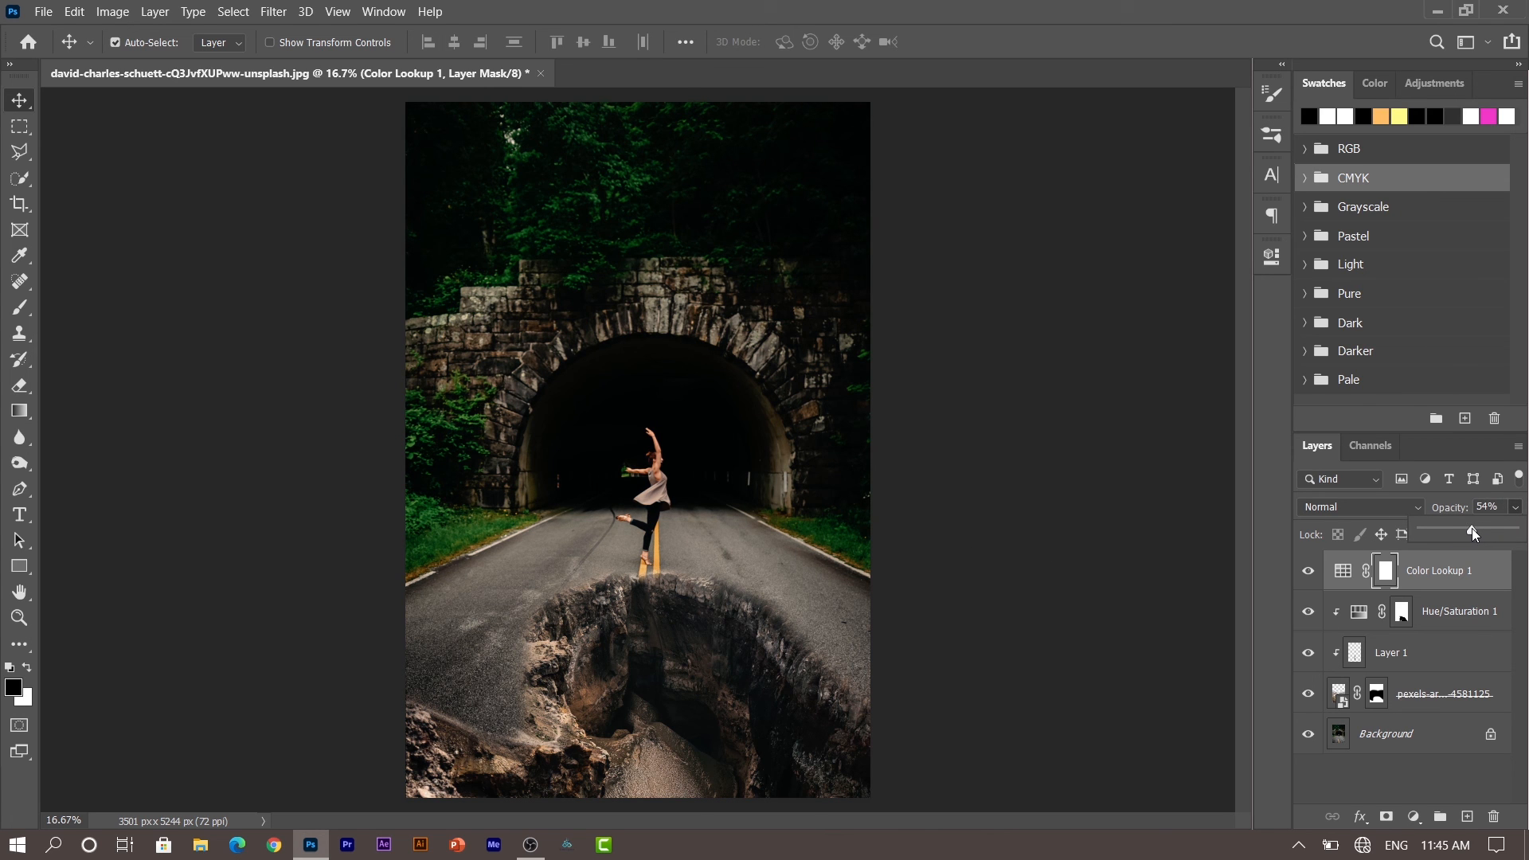
left_click(1075, 587)
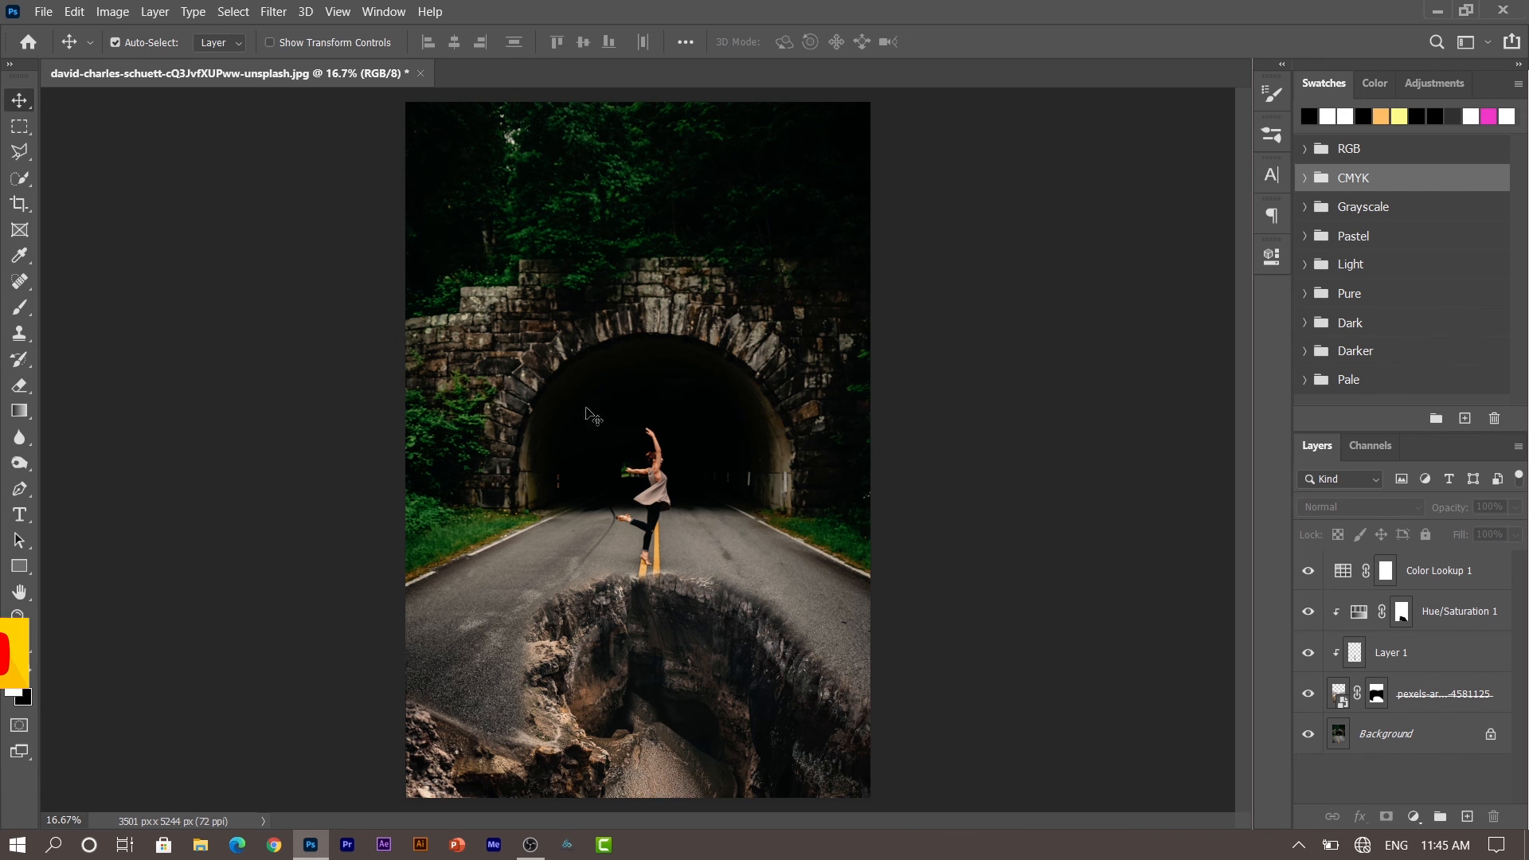